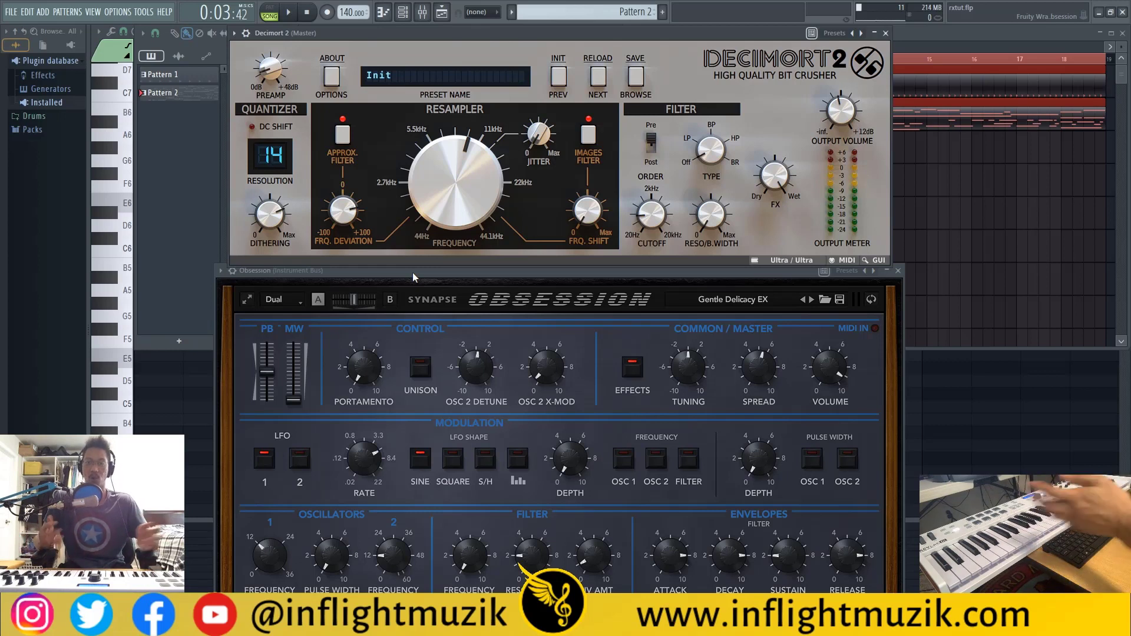
- Open the mixer and play the song briefly to hear the master track
key("F9")
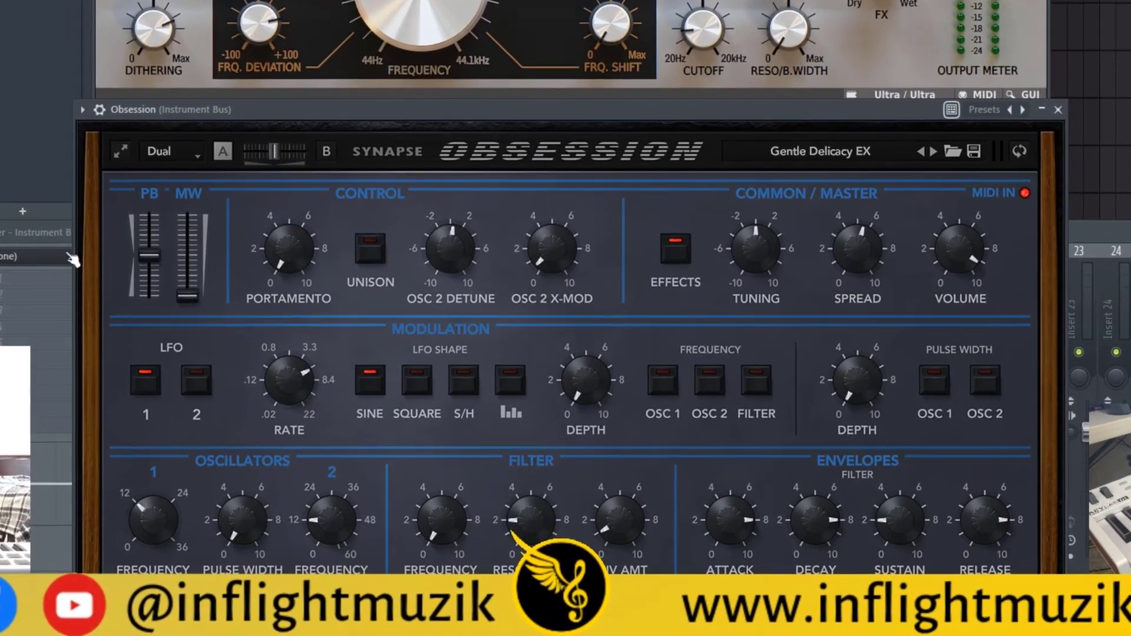
left_click(22, 221)
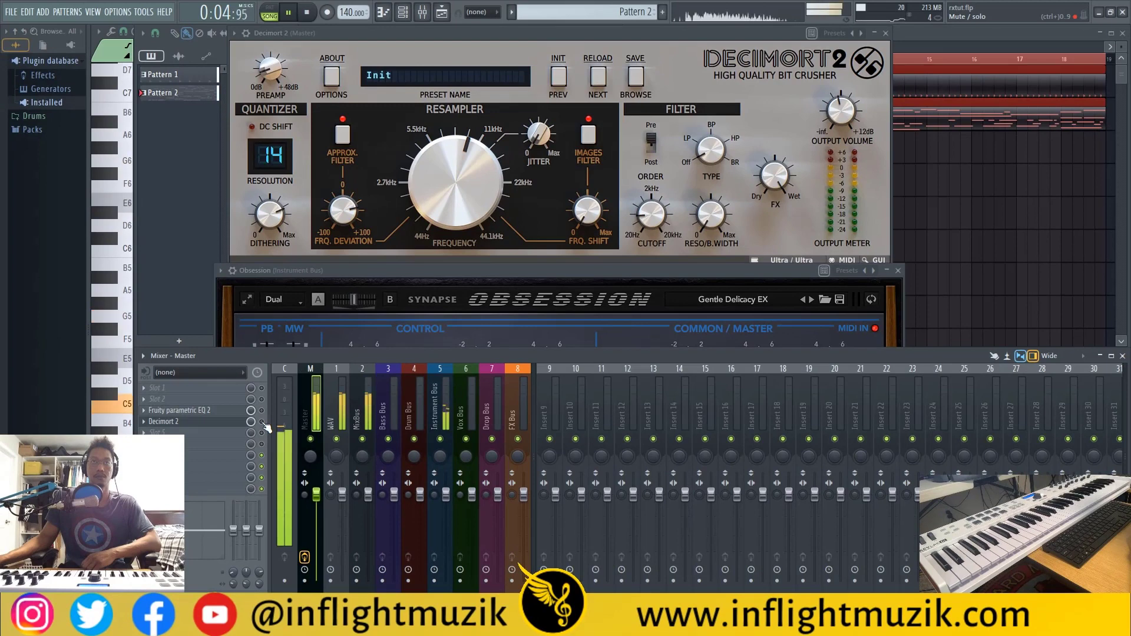
left_click(311, 14)
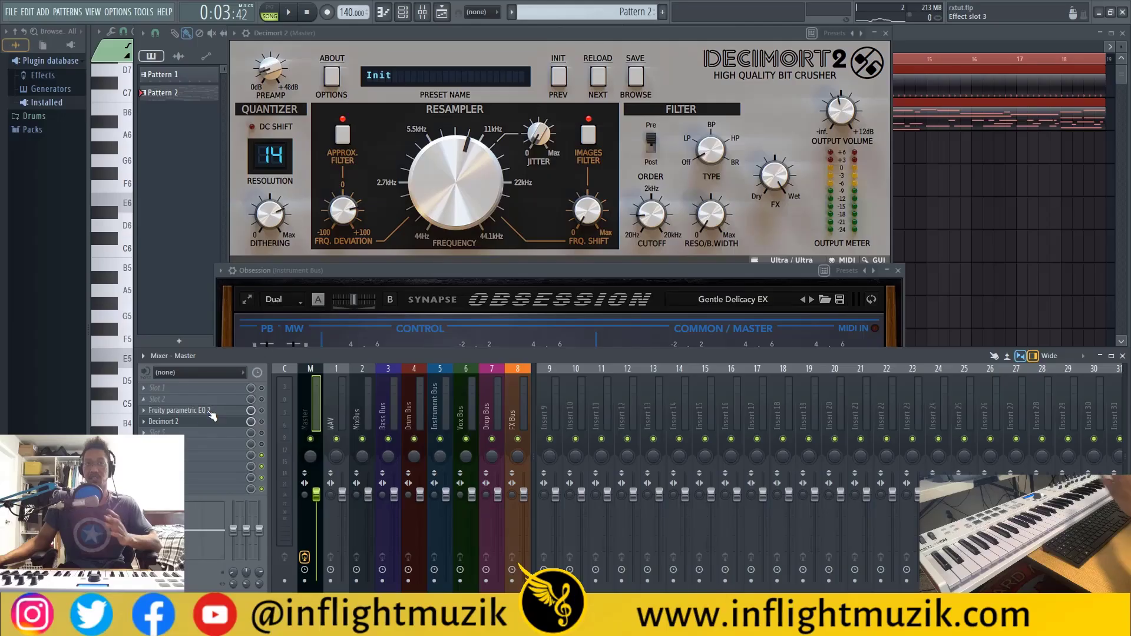
- Open Fruity Parametric EQ 2 from the master track's effect chain and reposition its window over Decimort 2
left_click(280, 293)
left_click_drag(250, 107, 476, 110)
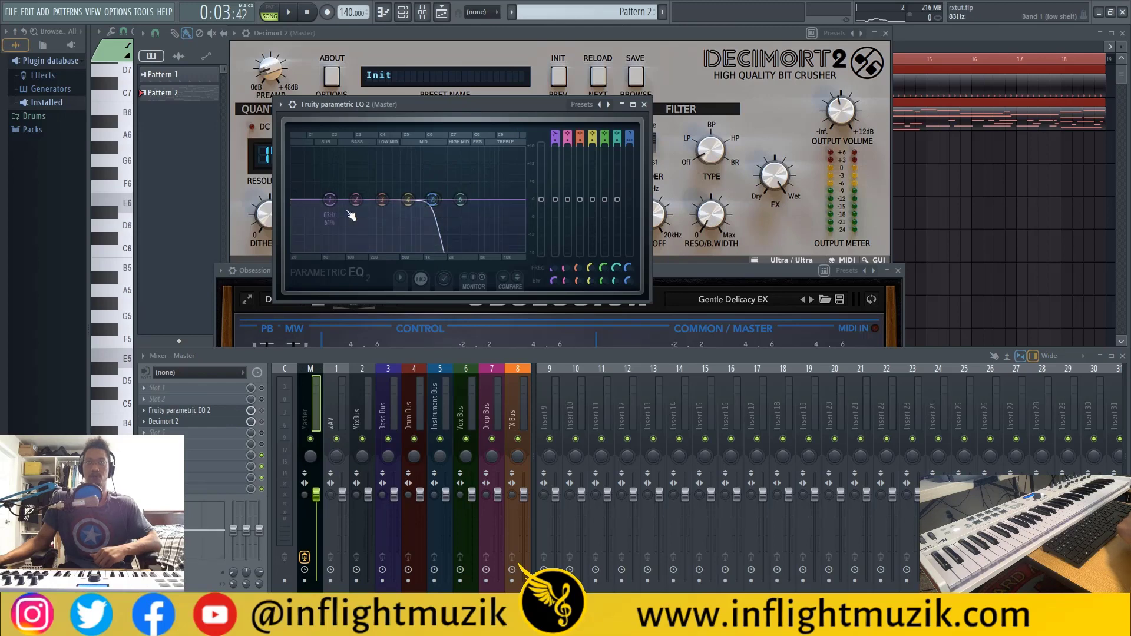
- Add Edison to the master track and record a short passage of the song into it
key("ctrl+e")
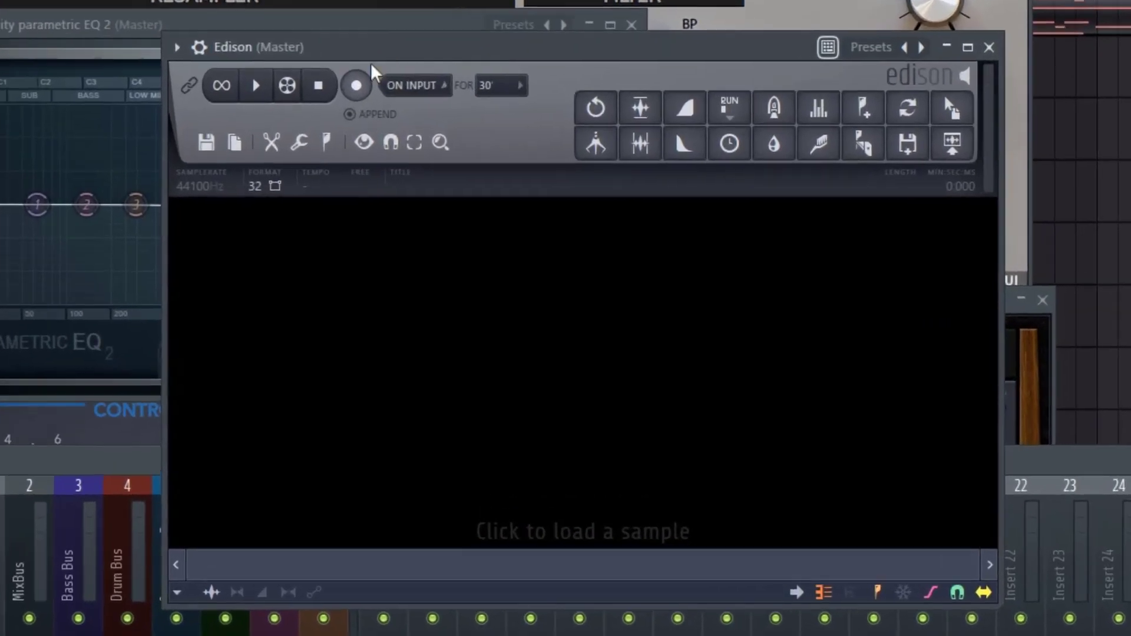
left_click(356, 86)
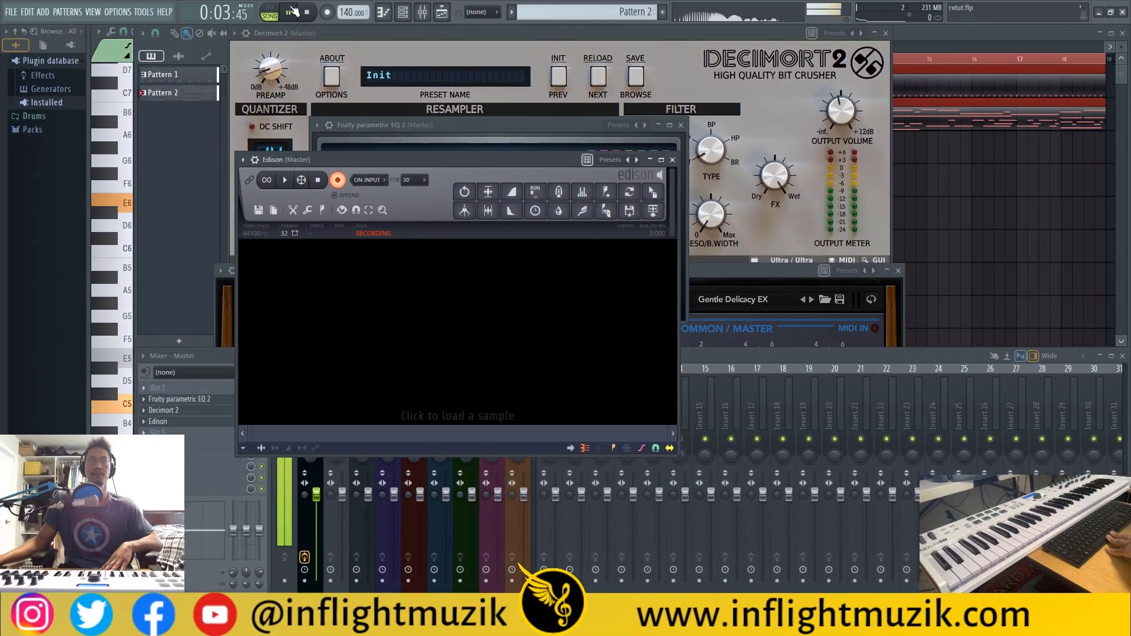
left_click(291, 12)
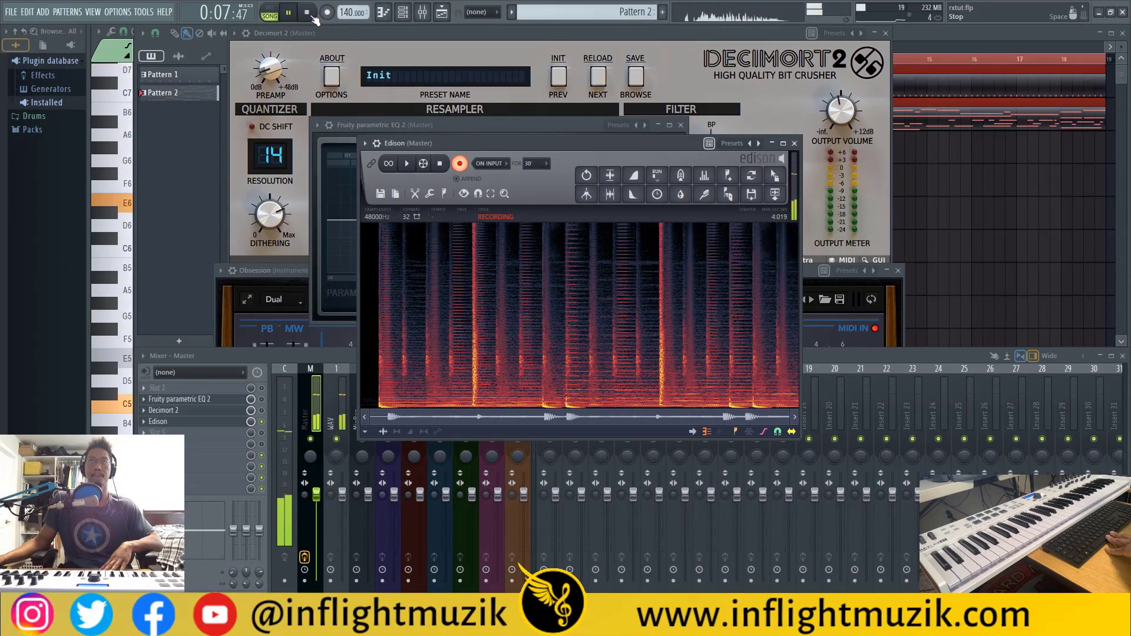
left_click(311, 15)
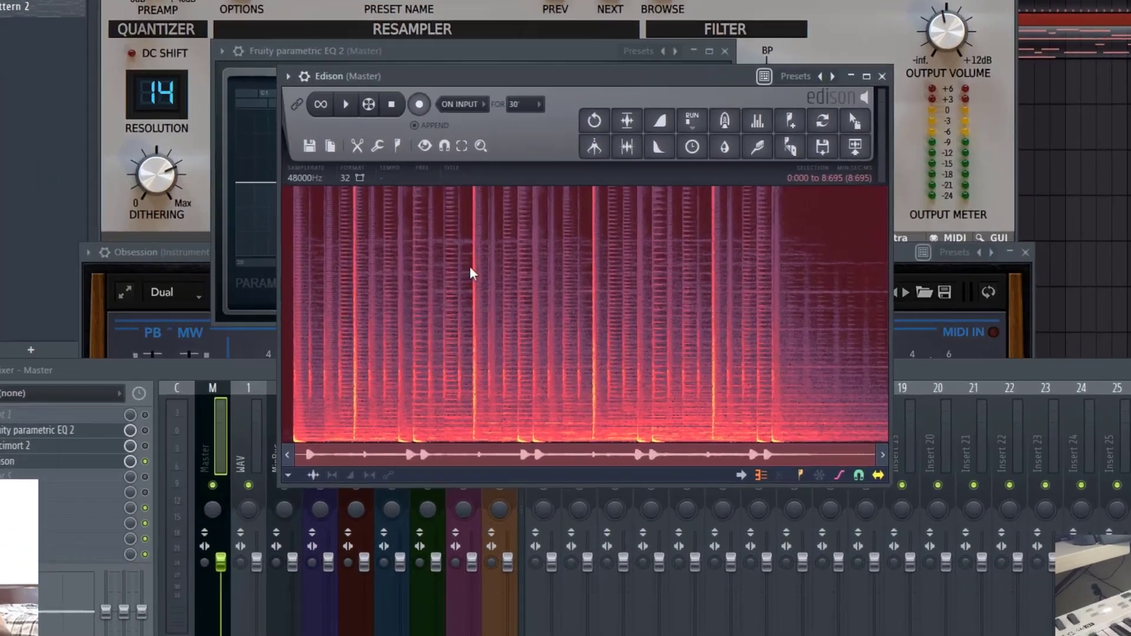
- Switch Edison's display from spectrum to waveform and back to spectrum
right_click(442, 279)
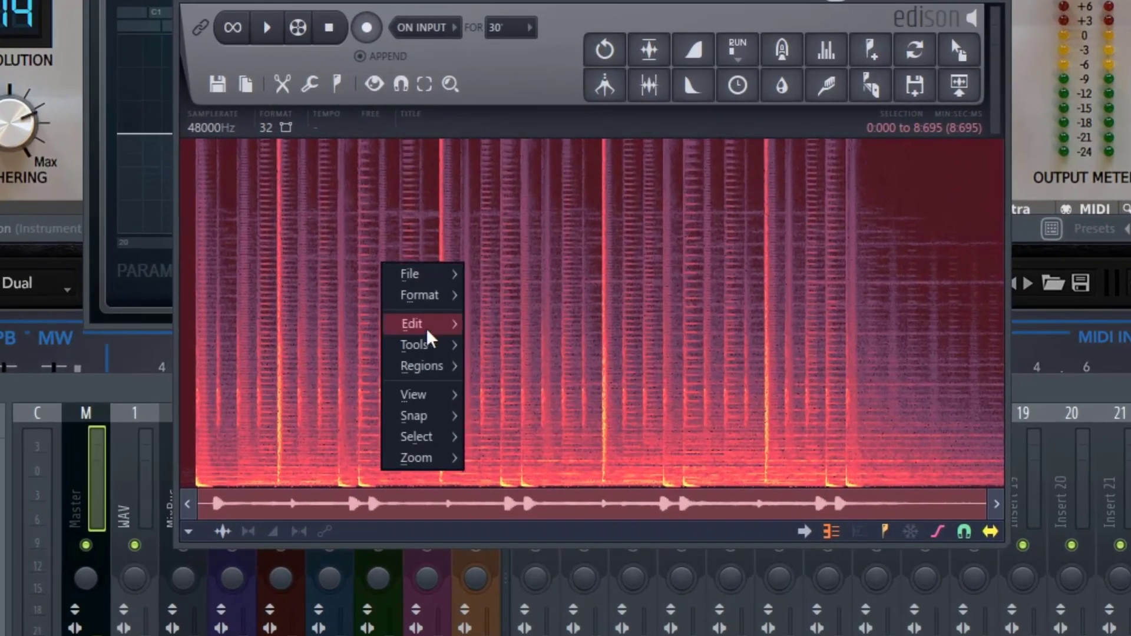
mouse_move(409, 400)
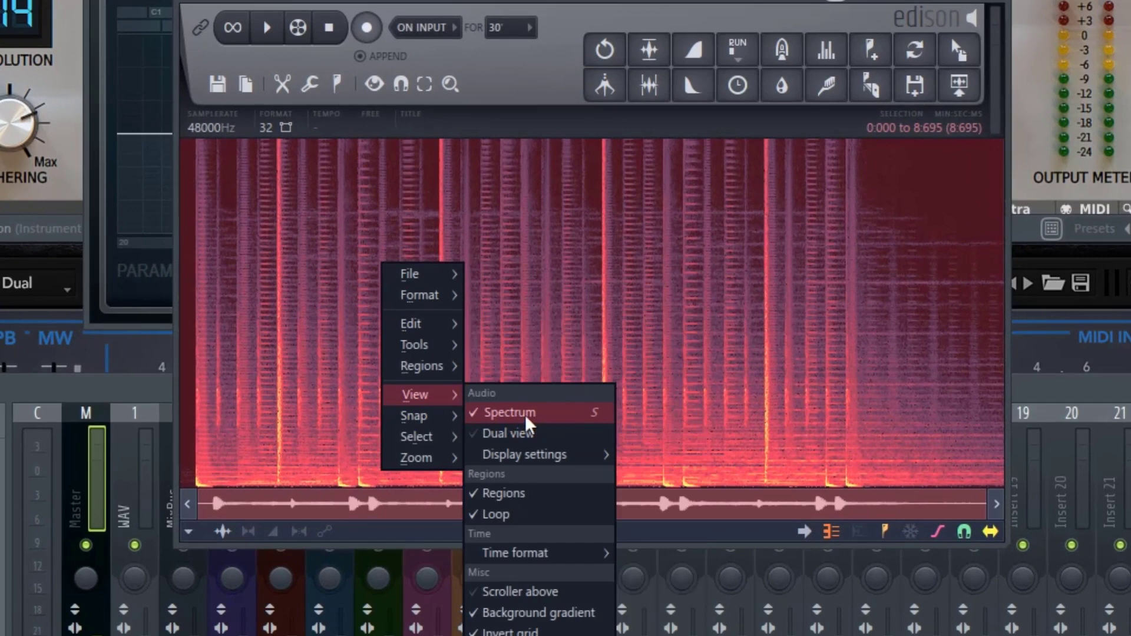
left_click(595, 415)
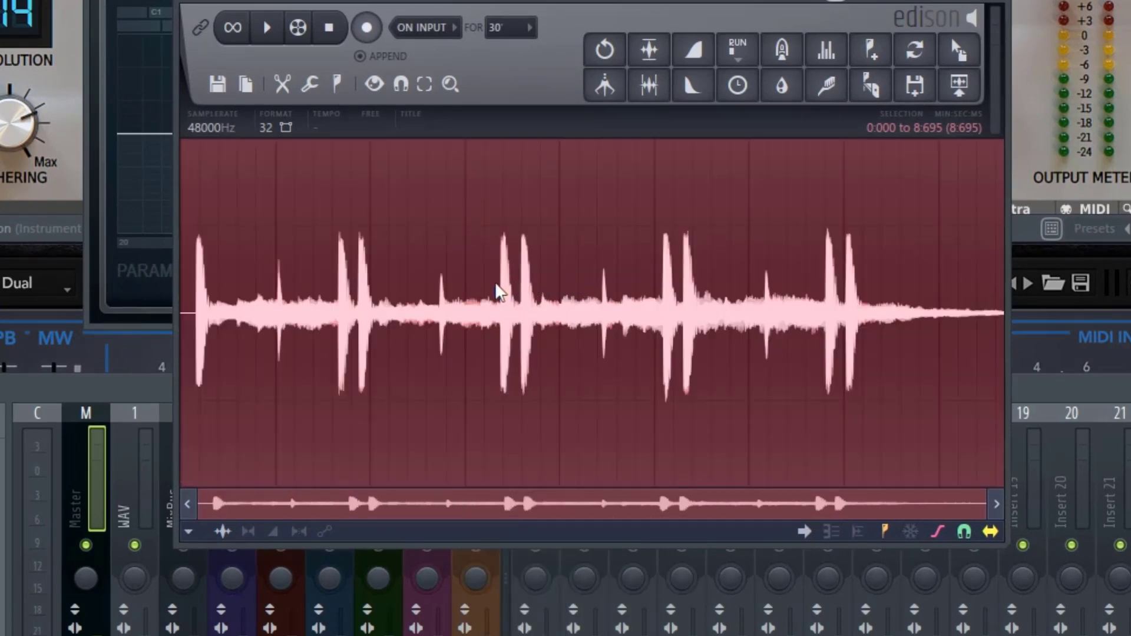
key("alt+s")
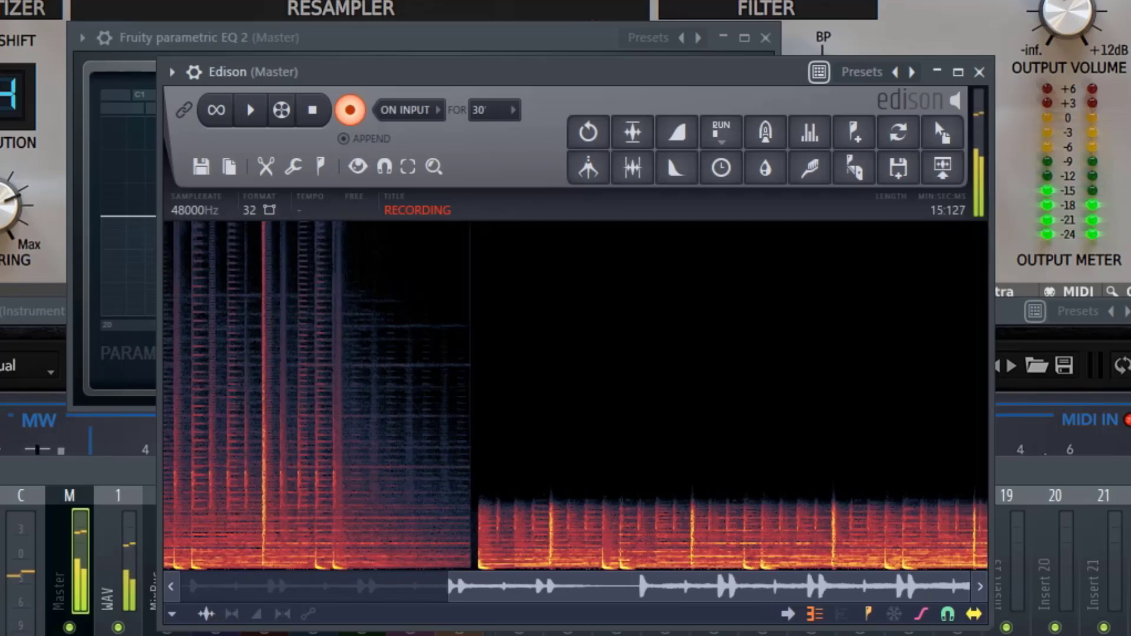
- Finish a second Edison take of the song with Decimort 2 enabled
key("space")
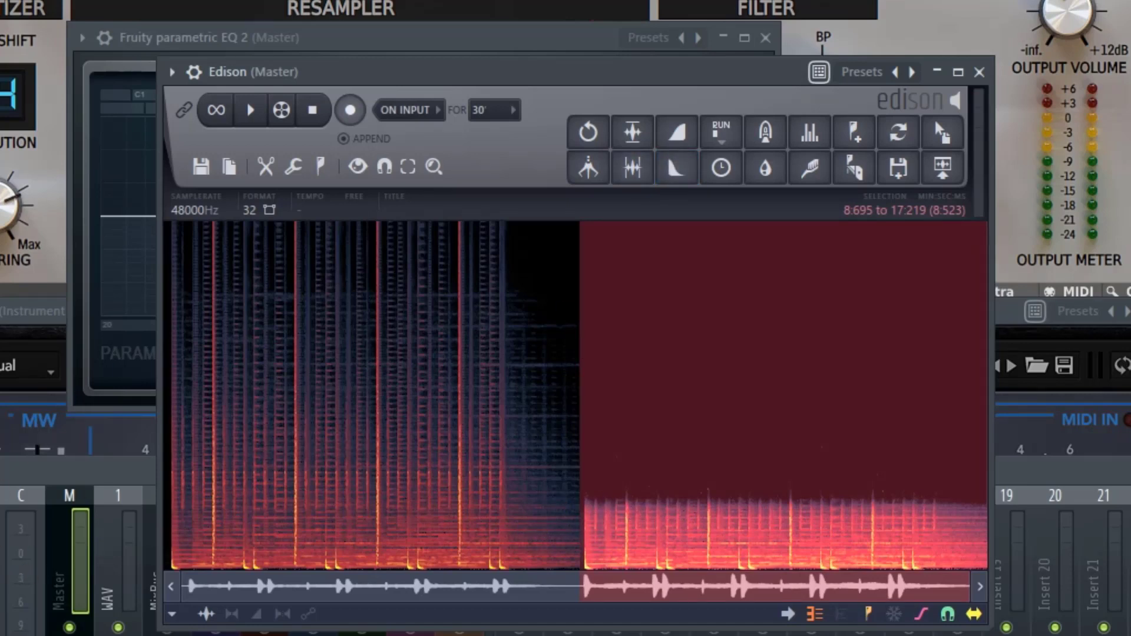
- Bring up Parametric EQ 2 and raise the low-pass cutoff of band 7 until it sits beside band 6
left_click(125, 436)
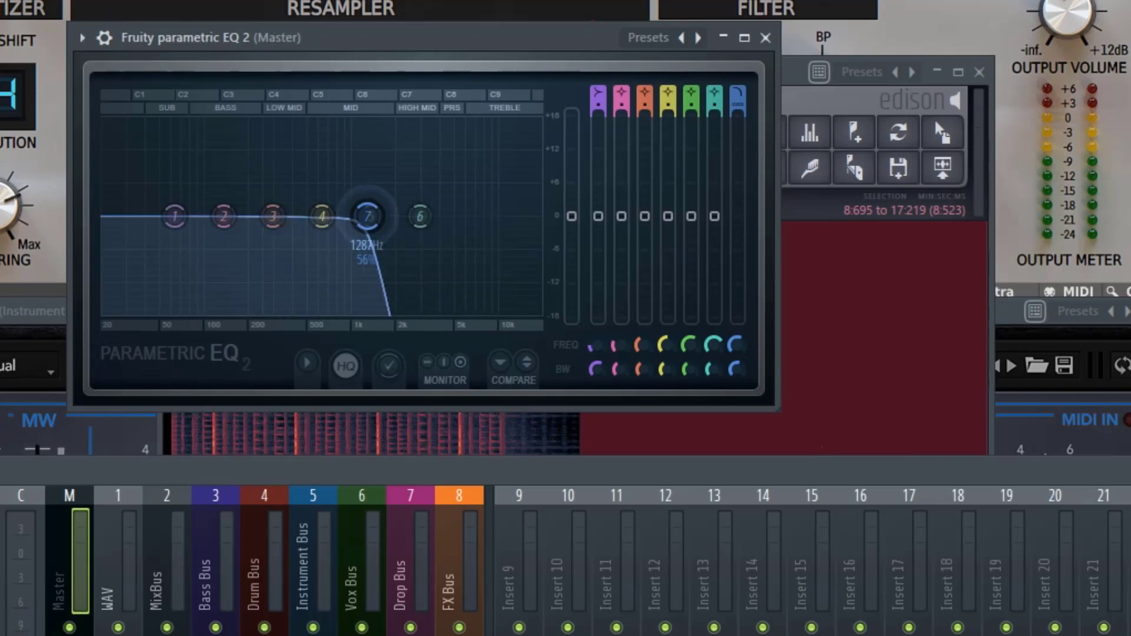
mouse_move(440, 216)
left_mouse_down()
mouse_move(538, 219)
mouse_move(419, 217)
left_mouse_up()
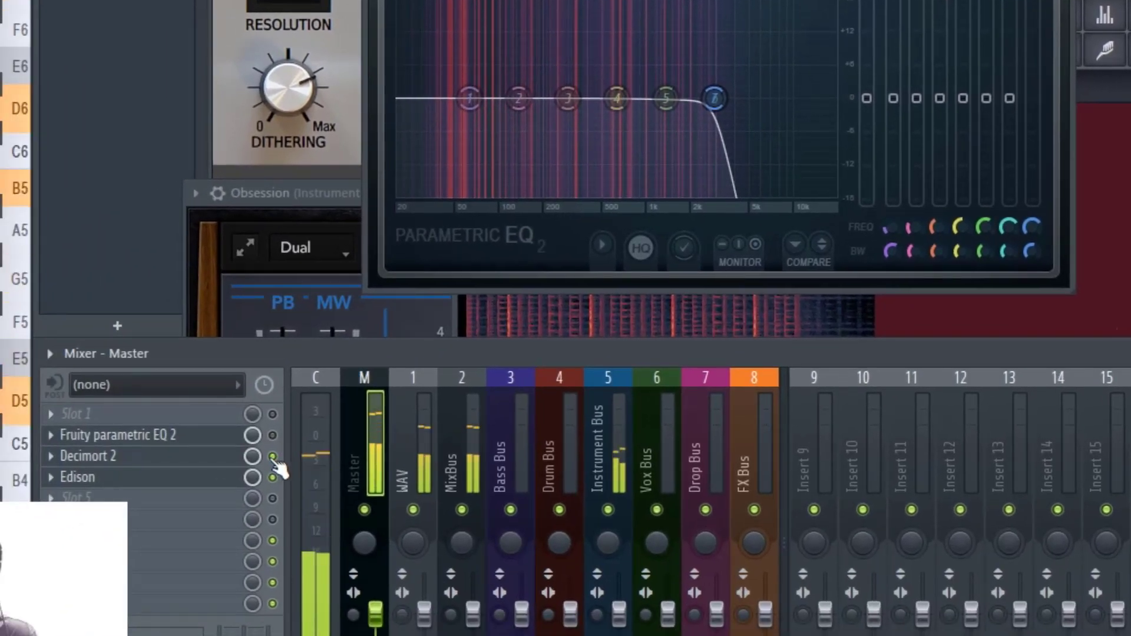
- Disable Decimort 2 on the master, enable Parametric EQ 2 and lower its band 7 low-pass cutoff to just above 2 kHz
left_click(272, 456)
left_click(272, 435)
left_click_drag(715, 98, 688, 84)
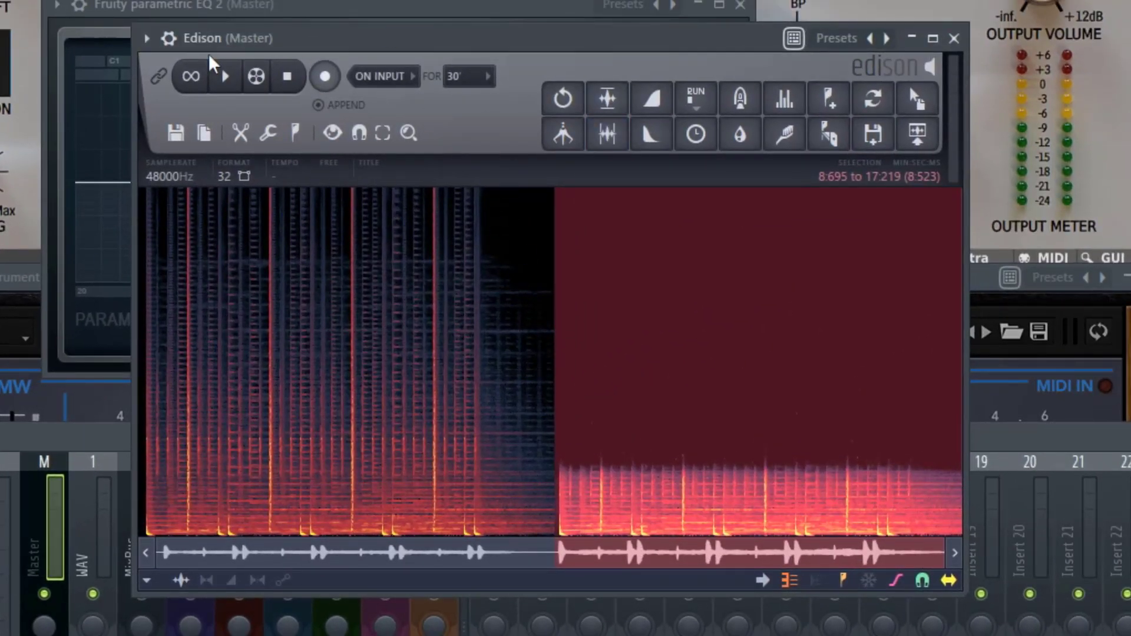
- Arrange Parametric EQ 2 and Edison side by side, arm Edison and start recording the song through the EQ
left_click(100, 9)
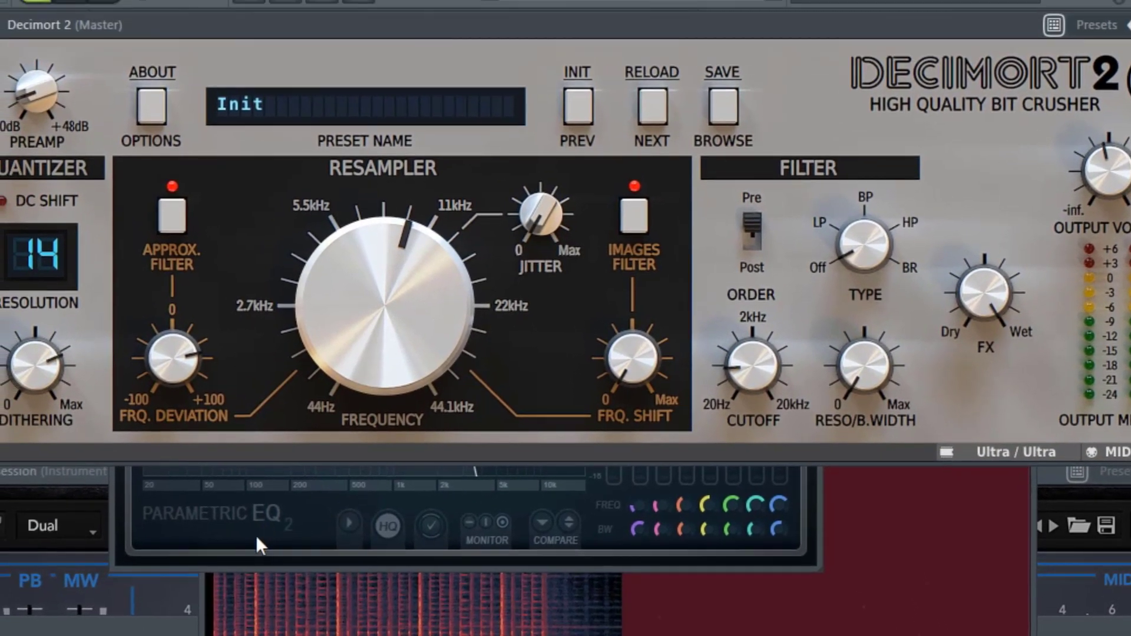
left_click(216, 547)
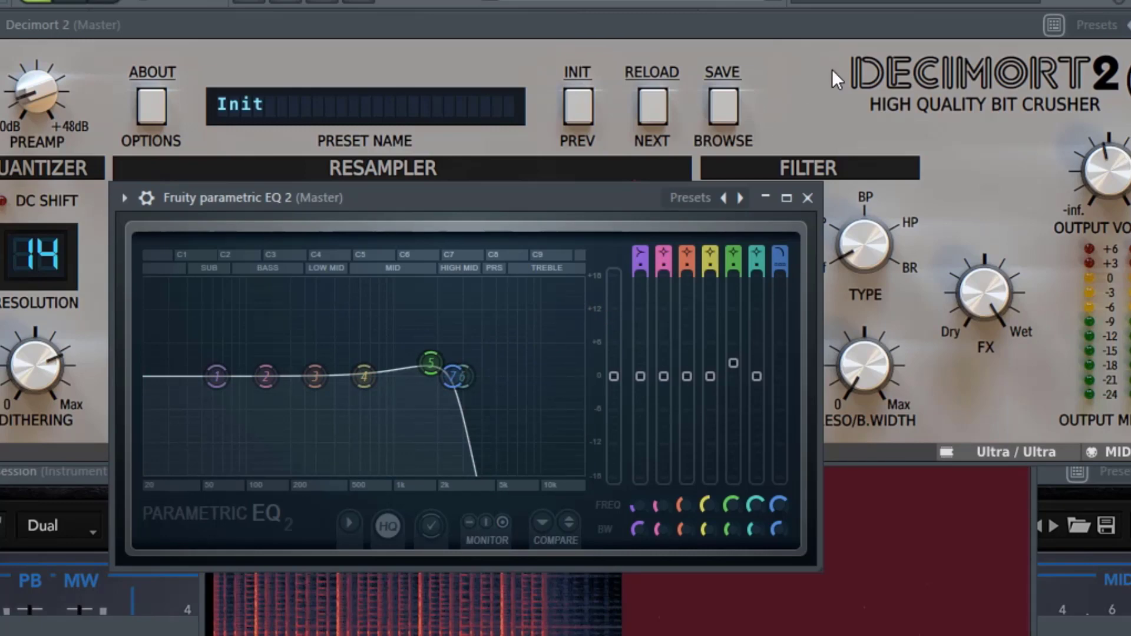
key("ctrl+e")
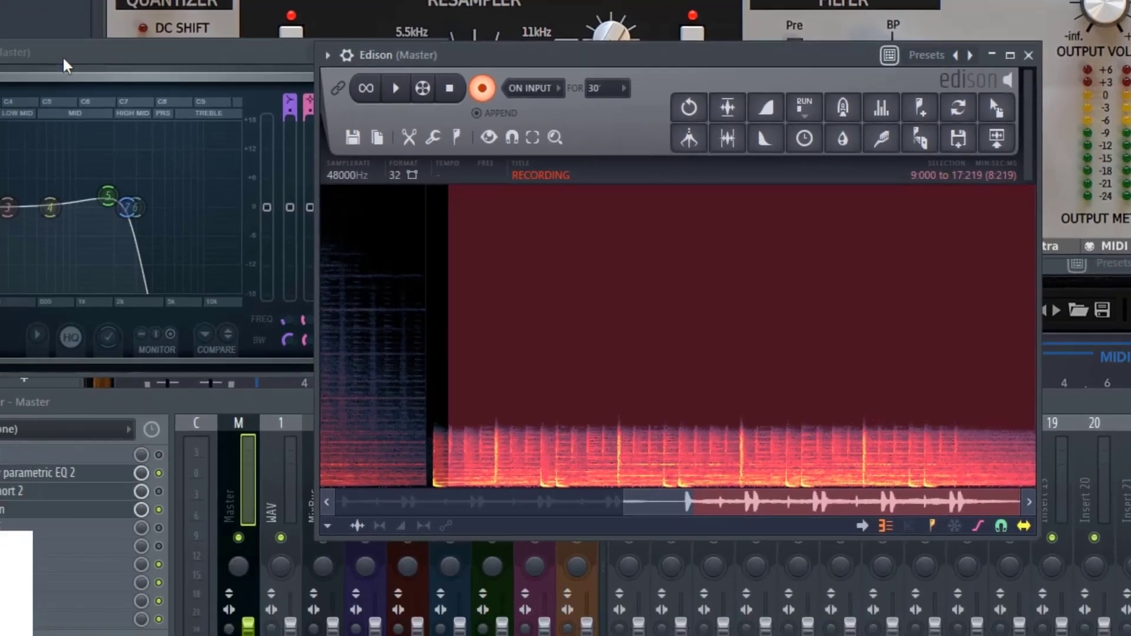
left_click_drag(233, 56, 277, 65)
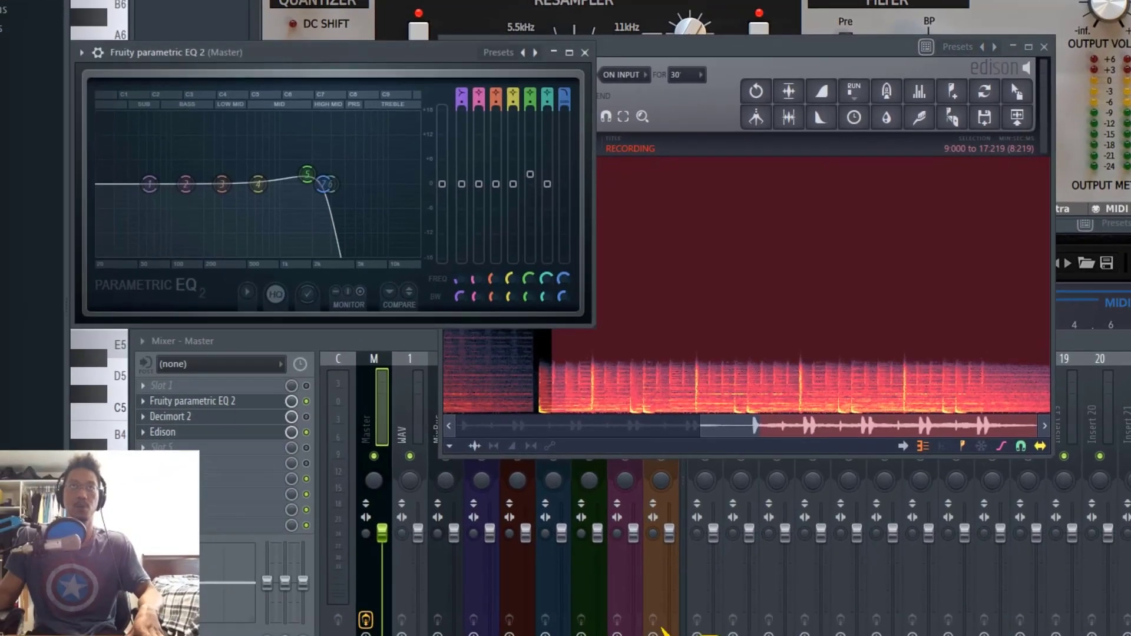
key("space")
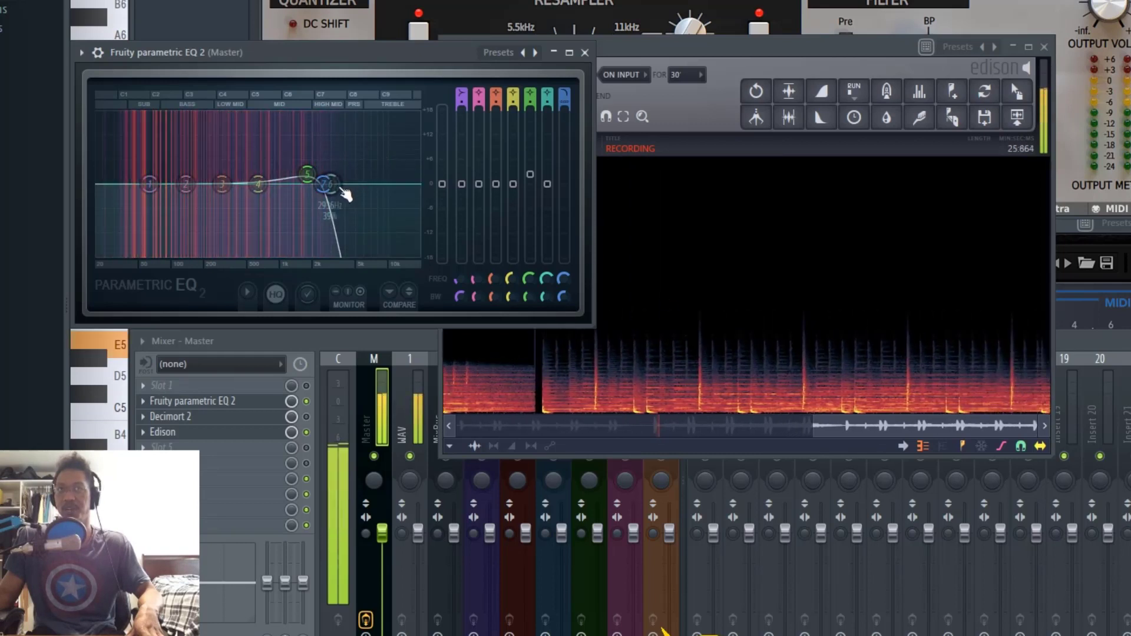
- Lower the band 7 low-pass cutoff in Parametric EQ 2 to about 1.3 kHz and reset band 5 during playback
mouse_move(324, 184)
left_click_drag(324, 184, 293, 185)
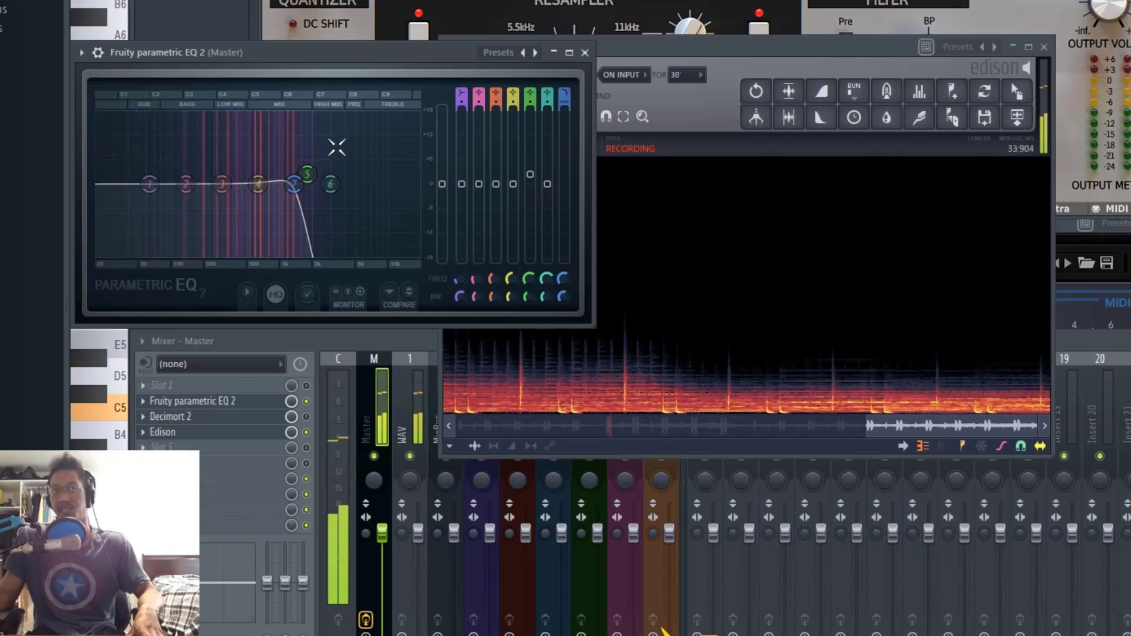
right_click(311, 175)
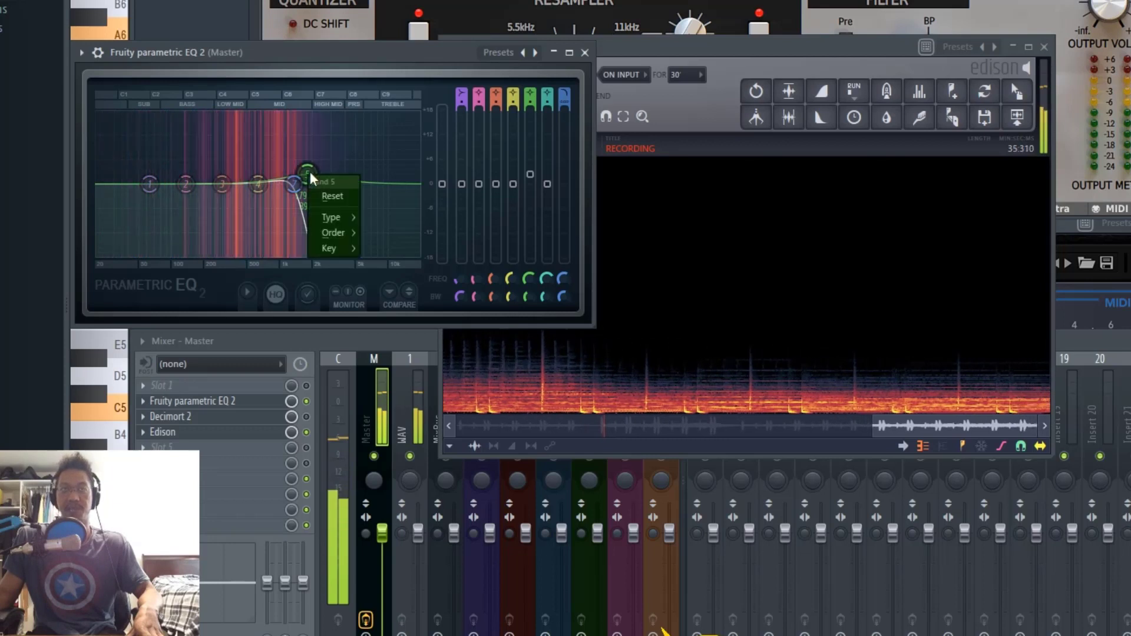
left_click(338, 195)
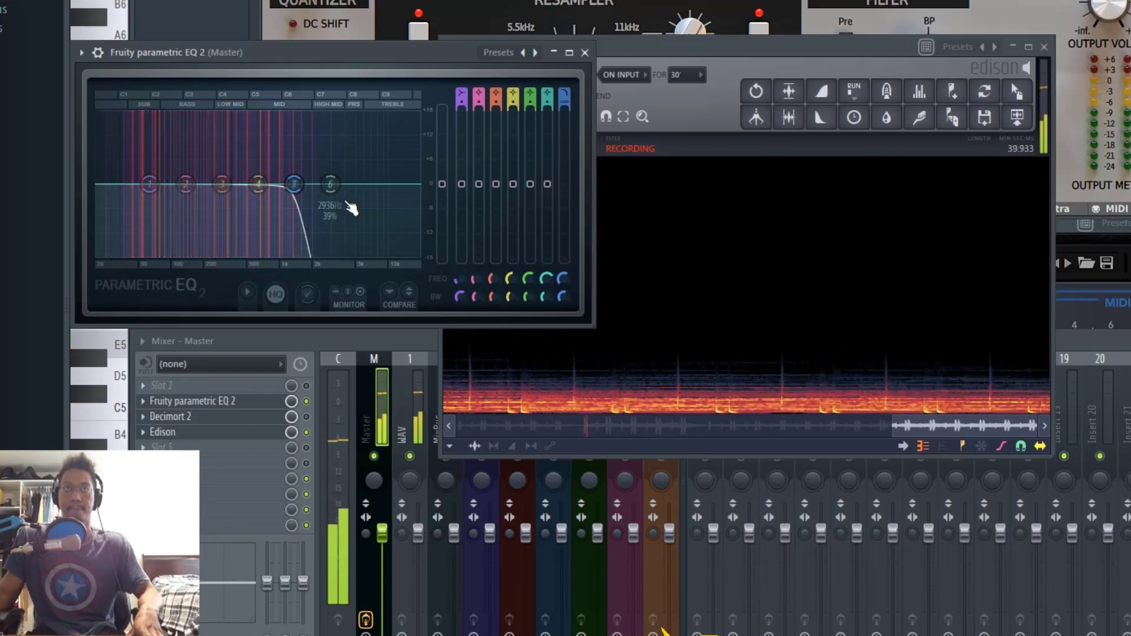
- Bypass Parametric EQ 2 and enable Decimort 2 while recording, bring Edison forward and stop the take
left_click(307, 402)
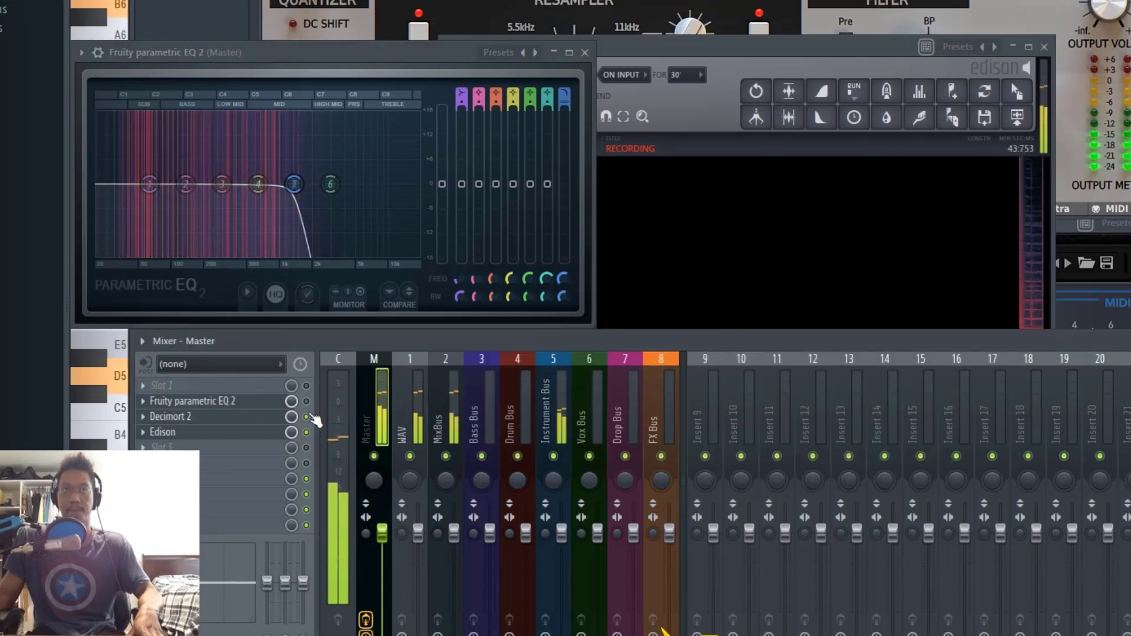
left_click(796, 39)
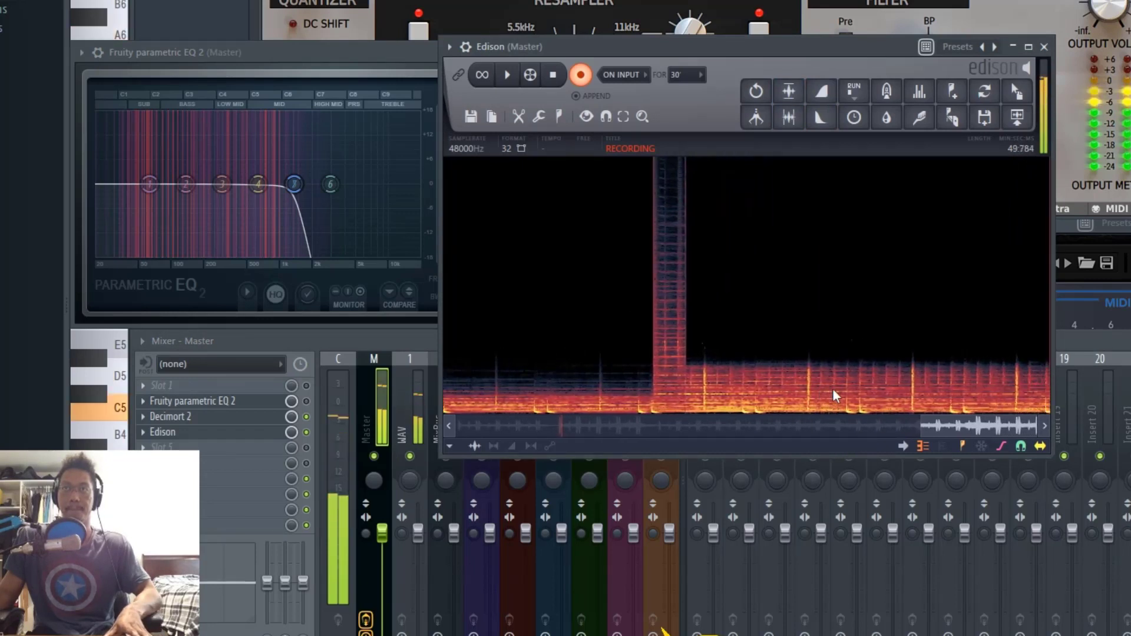
key("space")
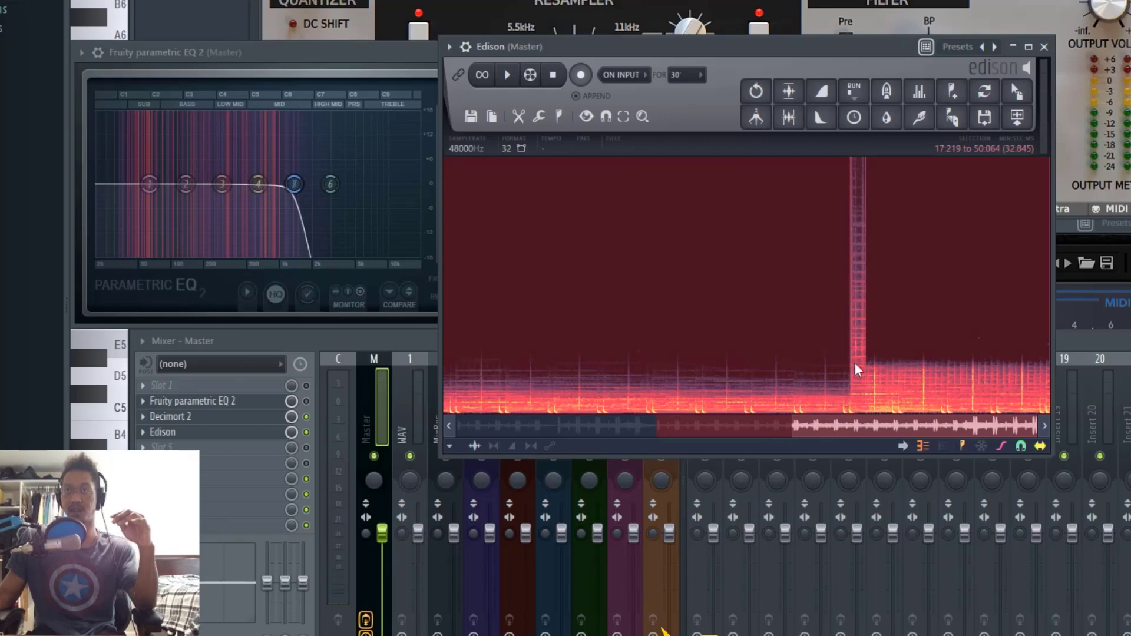
- Examine the recorded spectrum in Edison, comparing the EQ-filtered passages with the Decimort 2 passage
left_click_drag(847, 426, 738, 423)
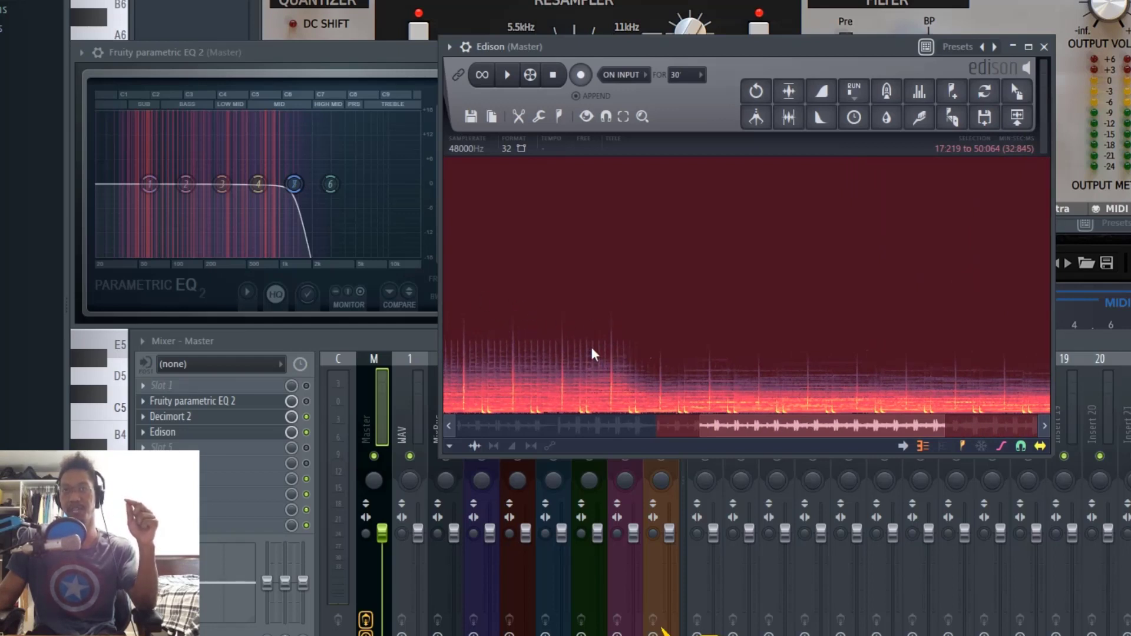
mouse_move(730, 425)
left_mouse_down()
mouse_move(842, 426)
mouse_move(741, 426)
left_mouse_up()
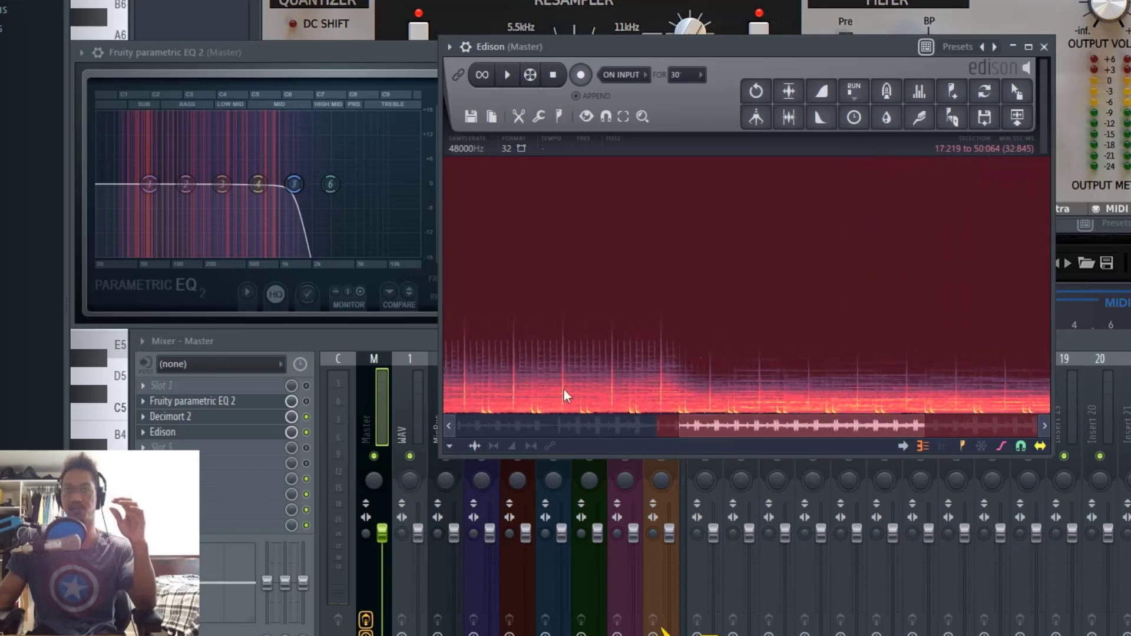
left_click_drag(701, 424, 889, 442)
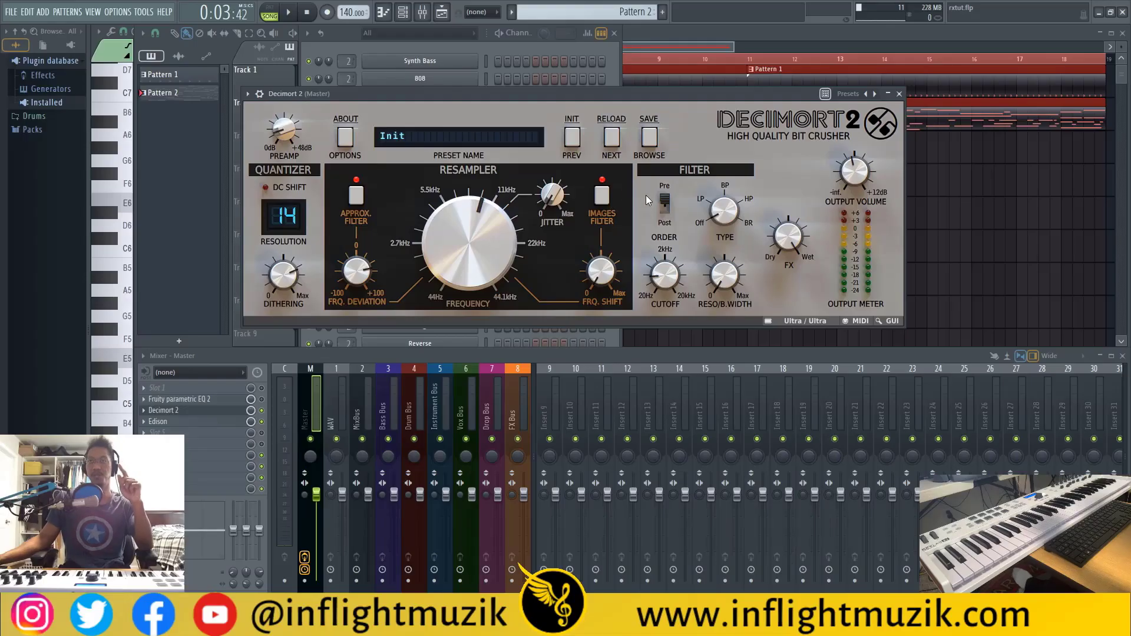
- Open the master's Parametric EQ 2 to review its low-pass curve and close it again
left_click(206, 400)
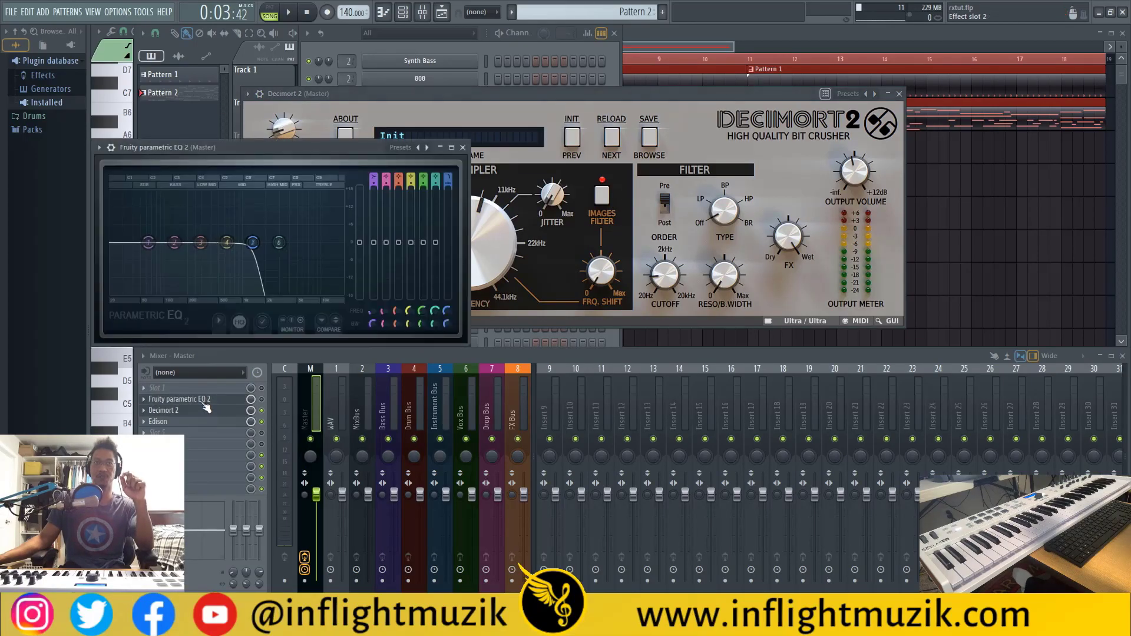
left_click(463, 148)
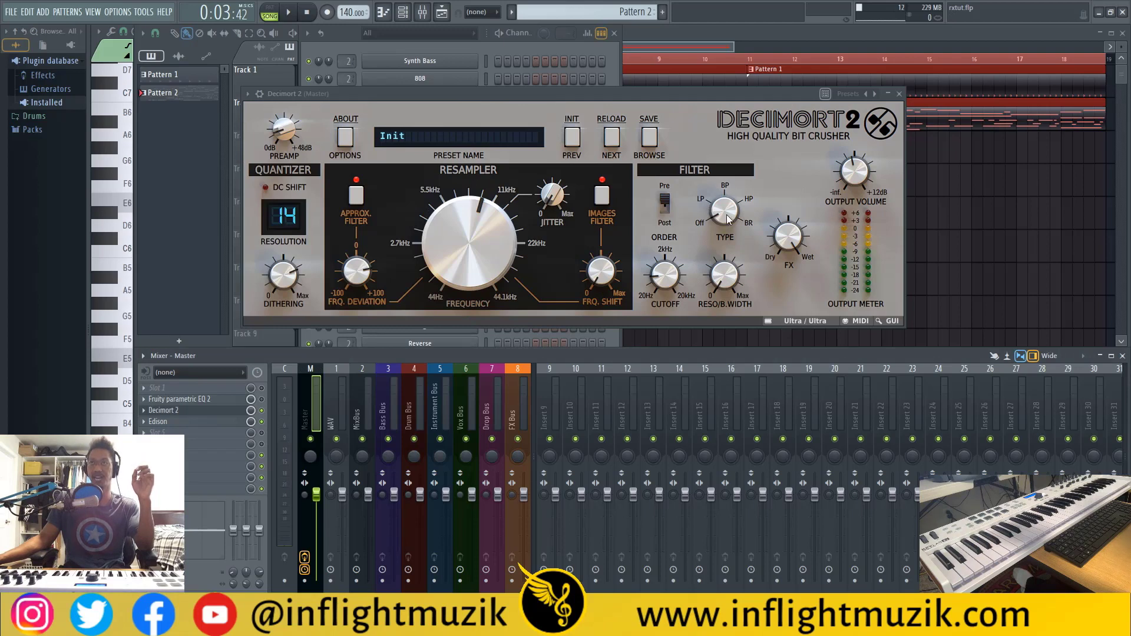
- Set Decimort 2's filter type to LP and lower its cutoff while recording the song in Edison with the resampler at 44.1 kHz
left_click_drag(723, 221, 723, 202)
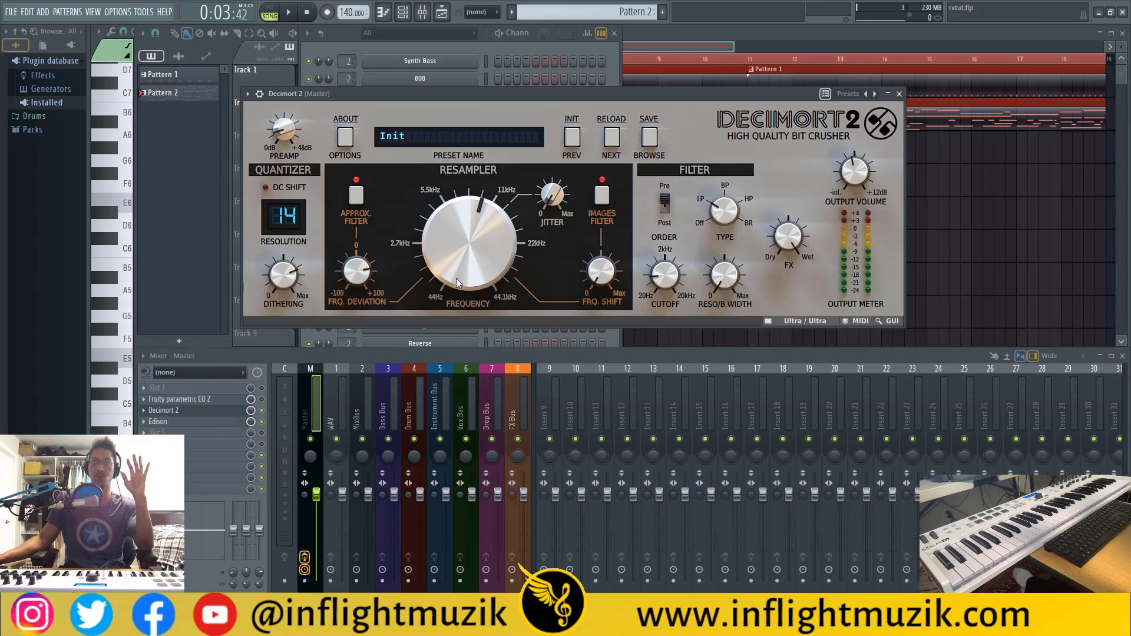
key("ctrl+e")
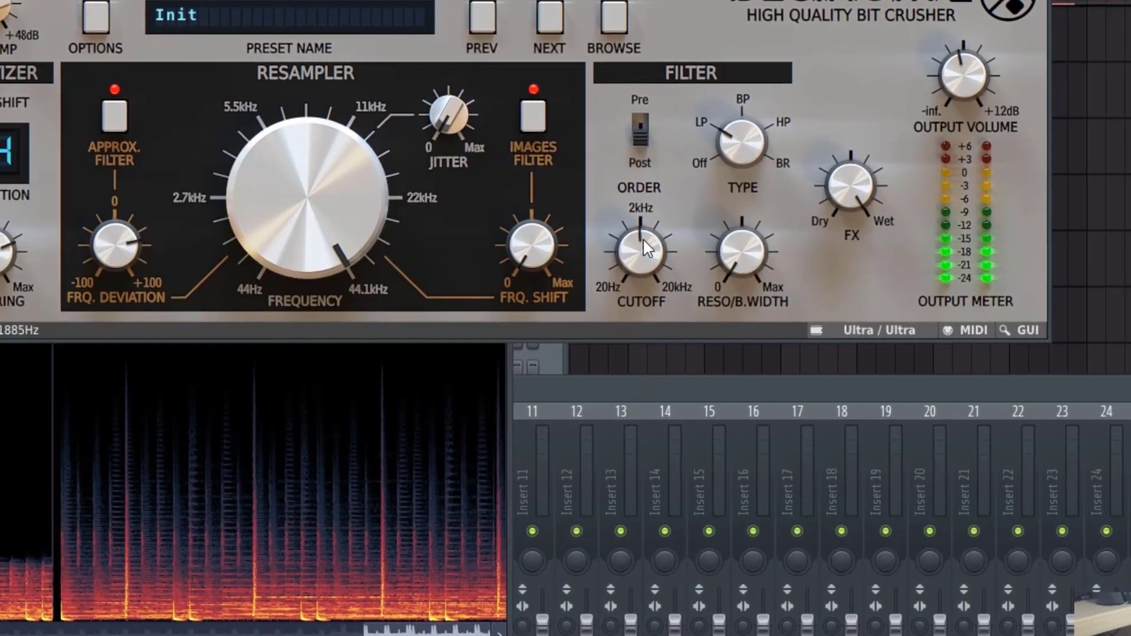
left_click_drag(642, 238, 652, 326)
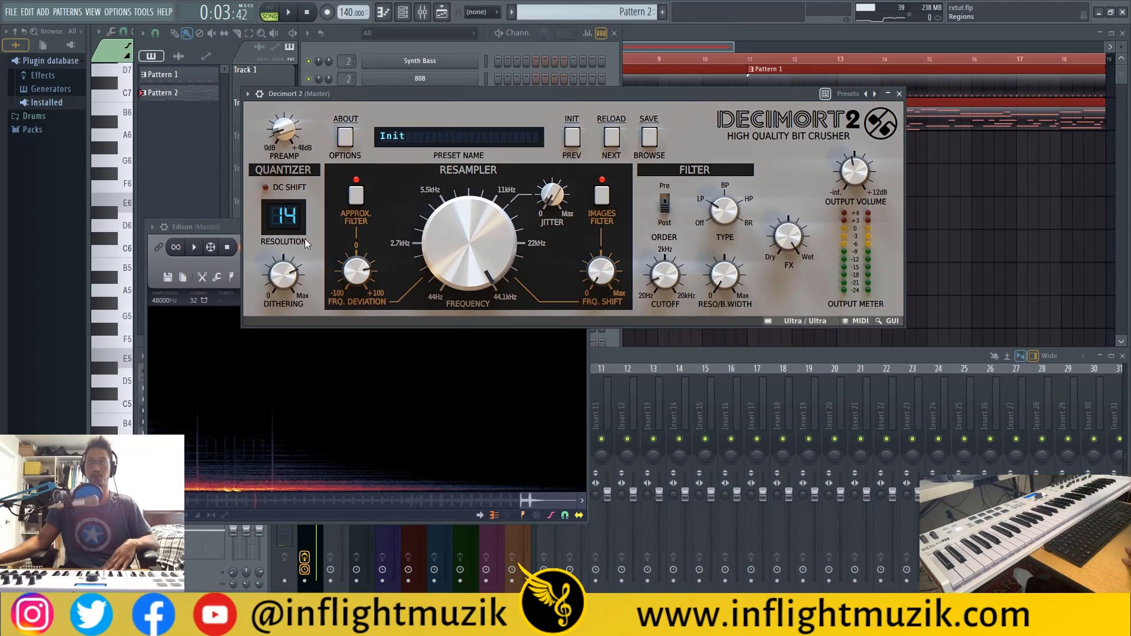
- Move Edison aside, review the master's Parametric EQ 2 low-pass curve once more, close it and bring Decimort 2 forward
left_click_drag(281, 230, 641, 168)
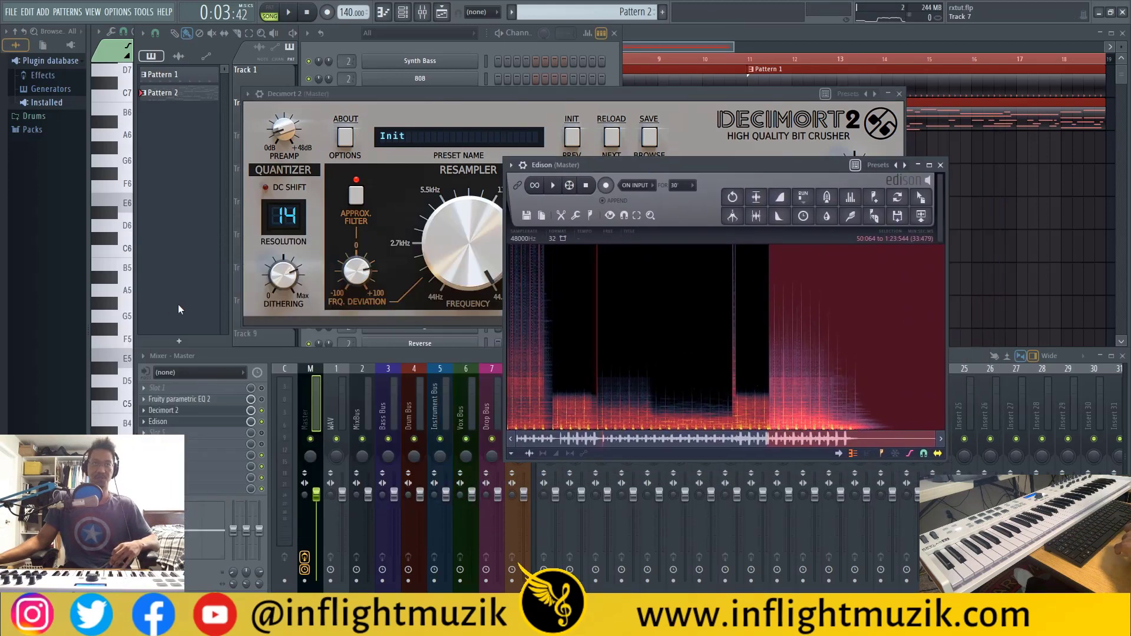
left_click(182, 400)
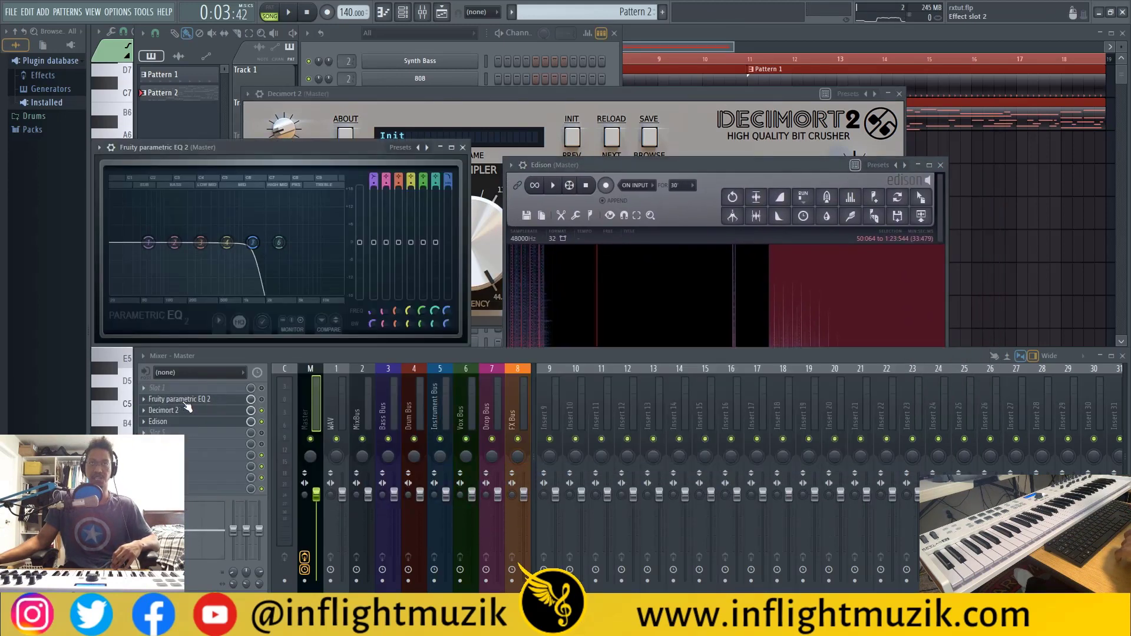
left_click(463, 148)
left_click(500, 98)
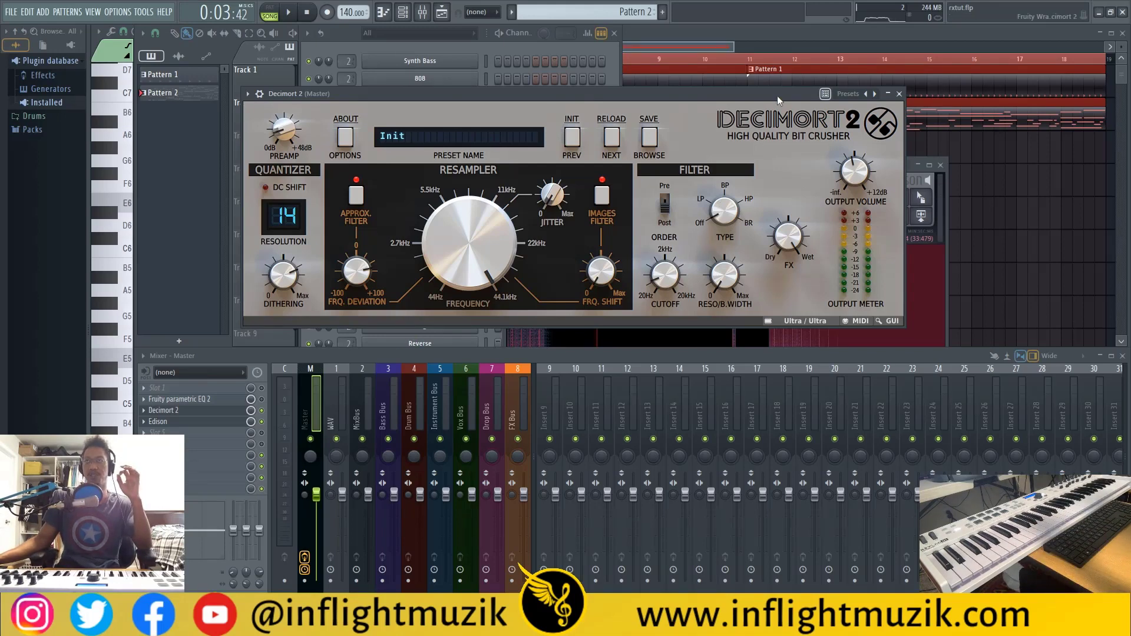
- Arrange the Decimort 2 and Edison windows and reset Decimort 2 to its Init preset
left_click_drag(778, 100, 634, 152)
left_click(733, 160)
left_click_drag(453, 150, 529, 148)
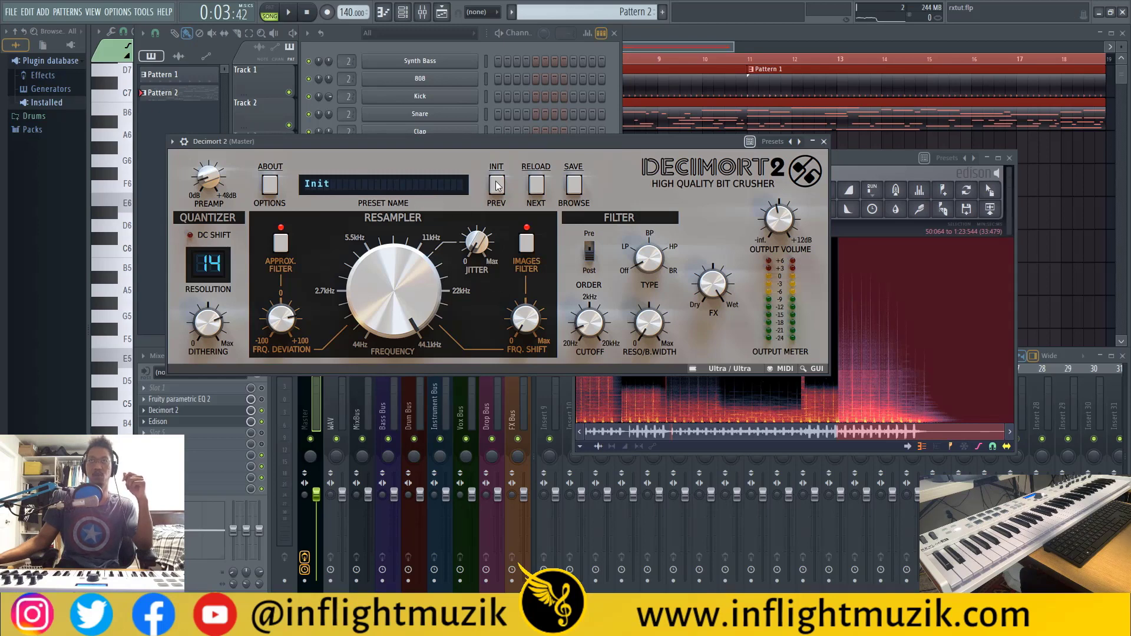
left_click_drag(503, 140, 539, 143)
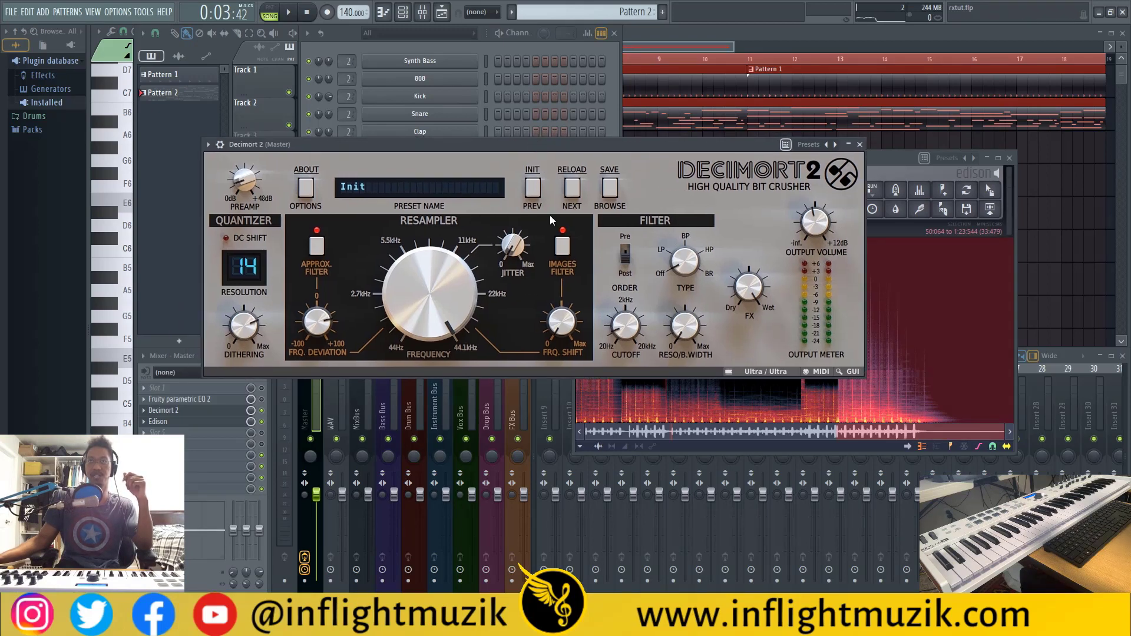
left_click(532, 189)
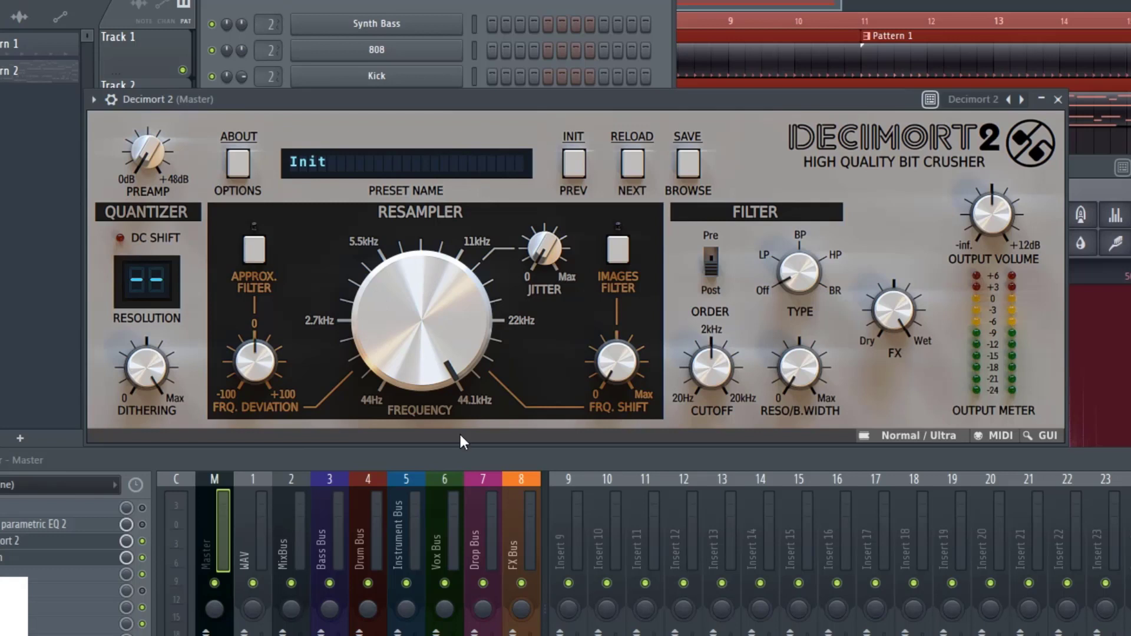
- Sweep Decimort 2's resampler frequency during playback, stop the song and enable the images filter
left_click_drag(368, 299, 437, 260)
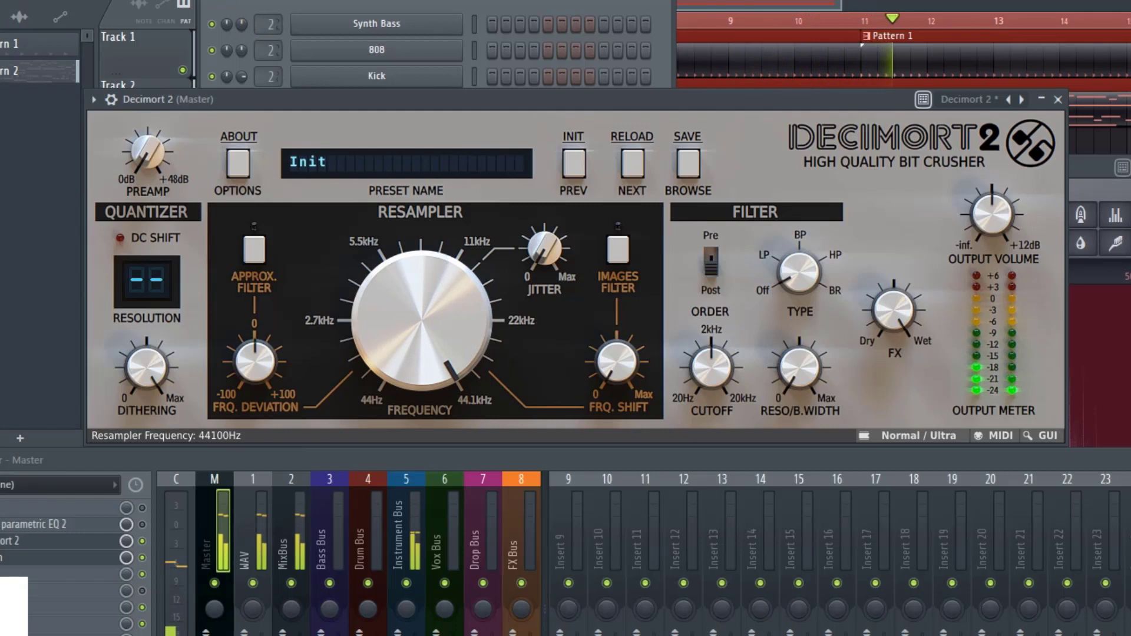
key("space")
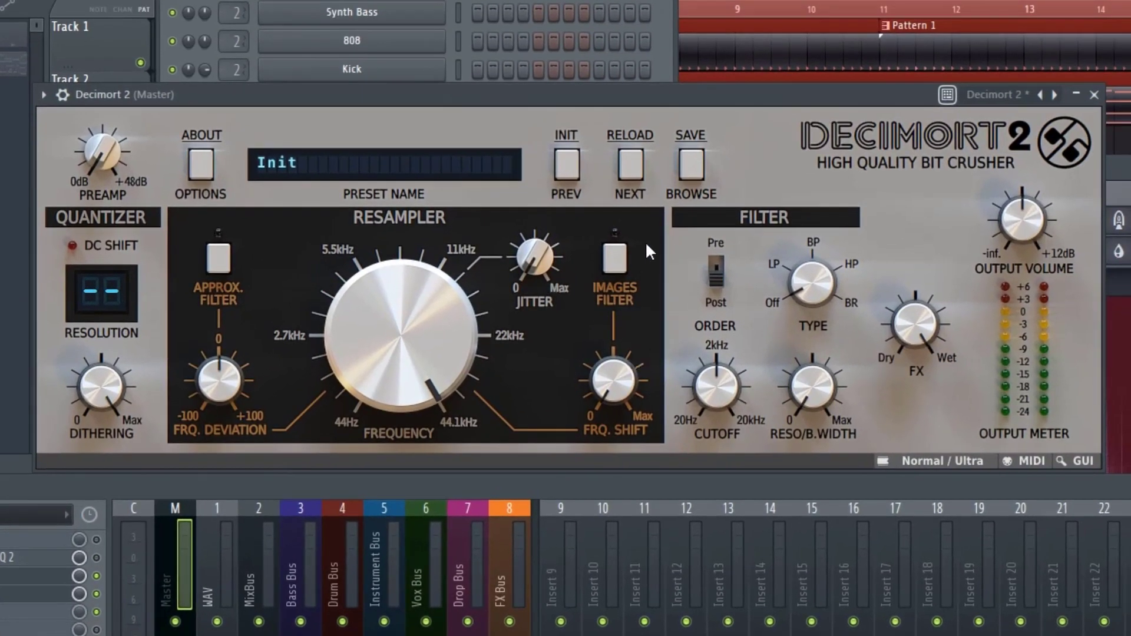
left_click(614, 258)
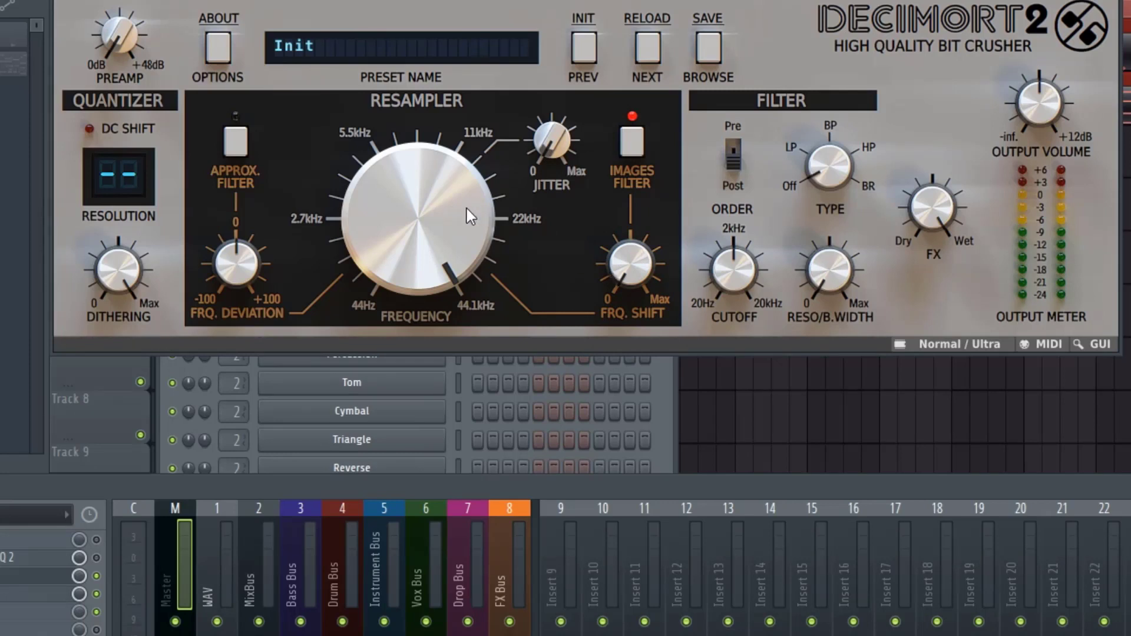
- Audition the images filter by sweeping the resampler frequency and the filter's frequency shift, returning the resampler to 44.1 kHz
left_click_drag(437, 201, 500, 267)
left_click_drag(632, 265, 651, 274)
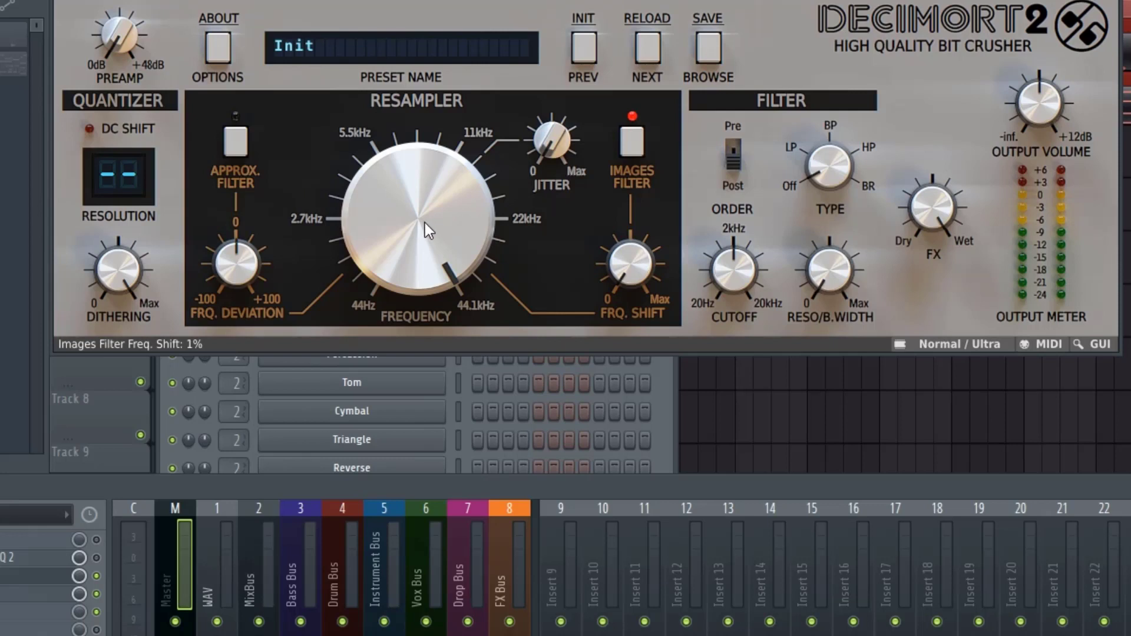
left_click_drag(418, 223, 436, 321)
left_click_drag(631, 264, 656, 253)
left_click_drag(462, 193, 527, 90)
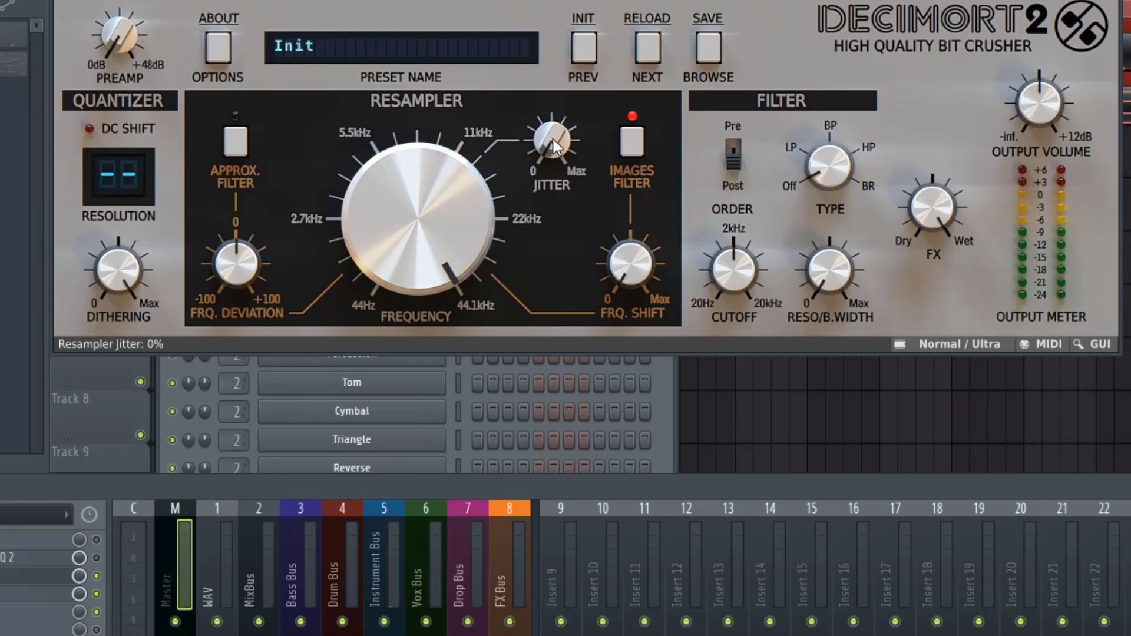
- Try the resampler jitter during playback with the resampler frequency lowered to about 7.9 kHz, then stop the song
key("space")
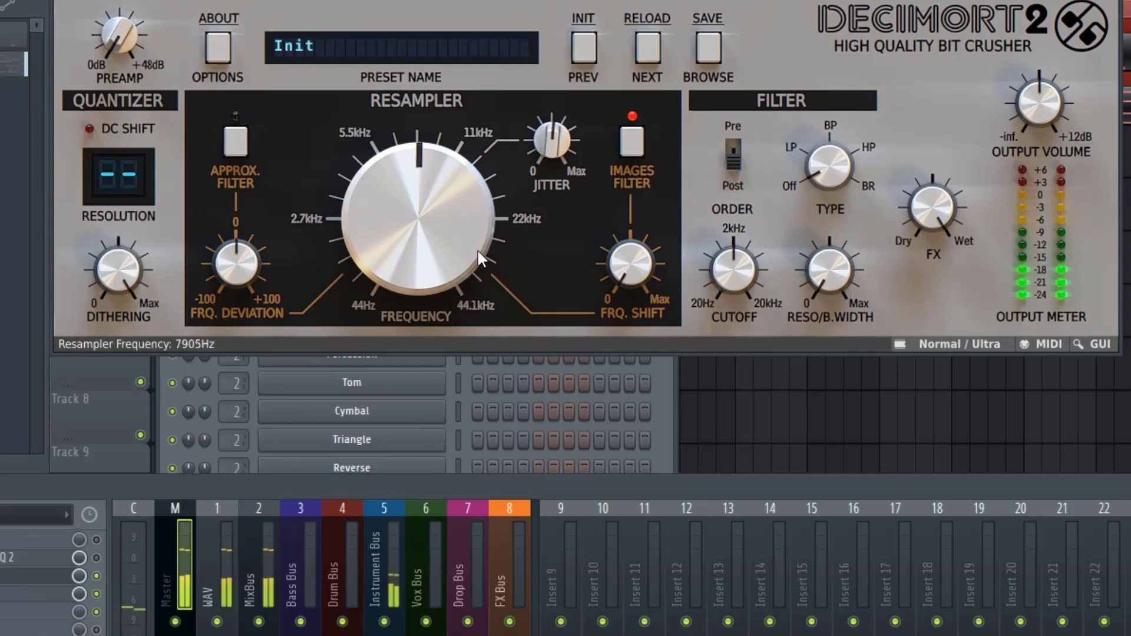
left_click_drag(539, 137, 568, 284)
key("space")
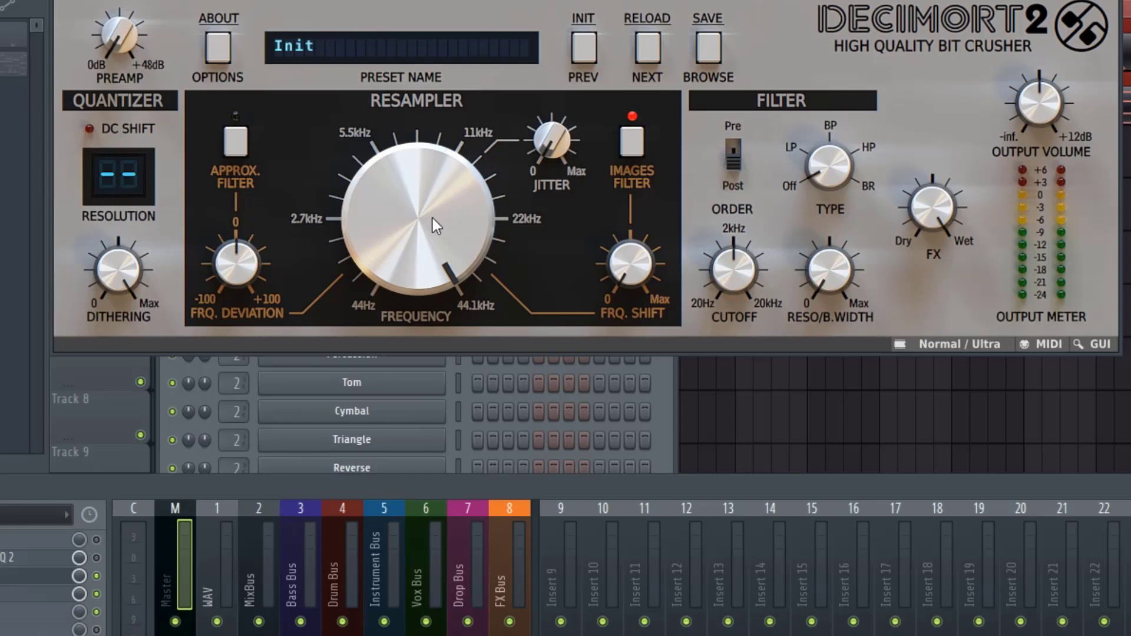
- Try the approximation filter and its frequency deviation while the song plays
key("space")
left_click(236, 142)
left_click_drag(236, 278, 276, 222)
- Audition the quantizer at a resolution of 16 while lowering the resampler frequency to about 9.9 kHz
left_click(115, 175)
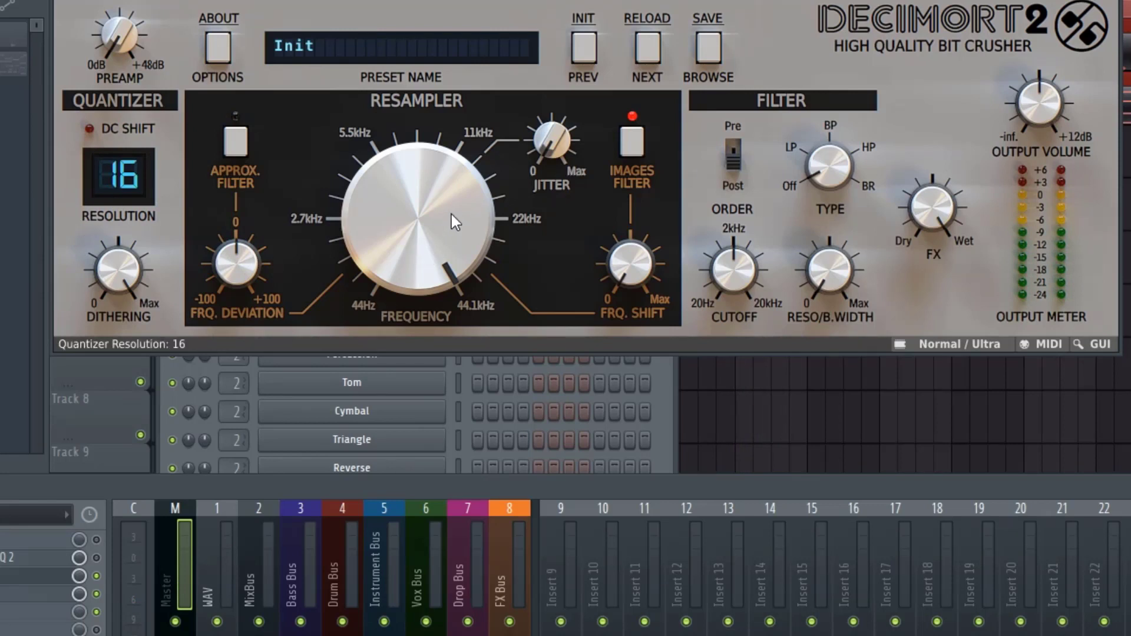
left_click_drag(446, 232, 437, 327)
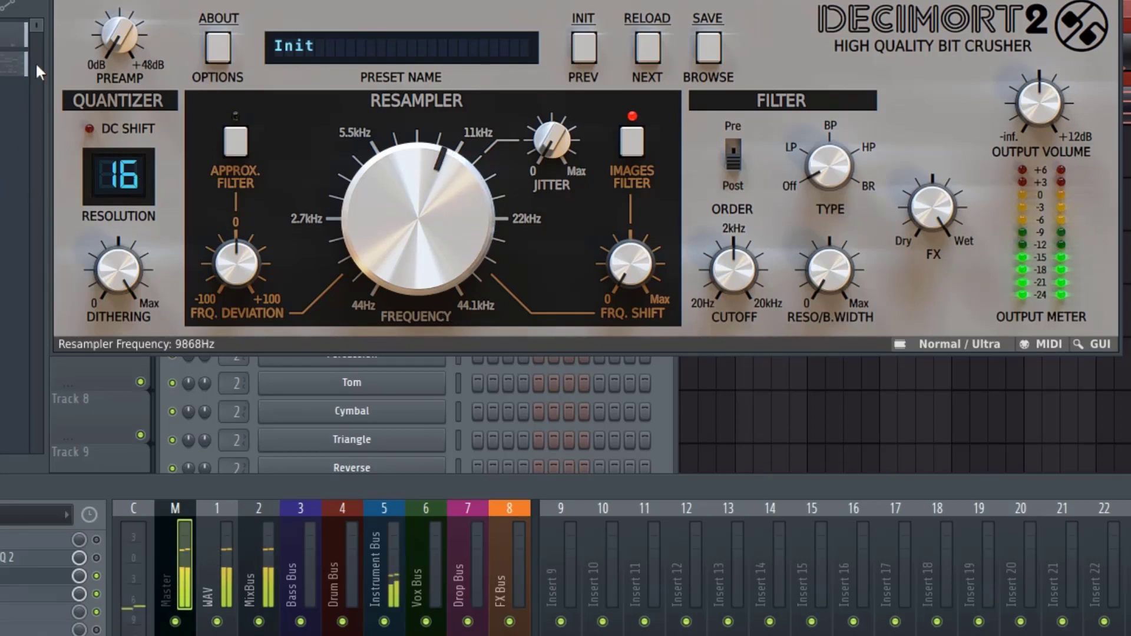
scroll(121, 179, "down", 1)
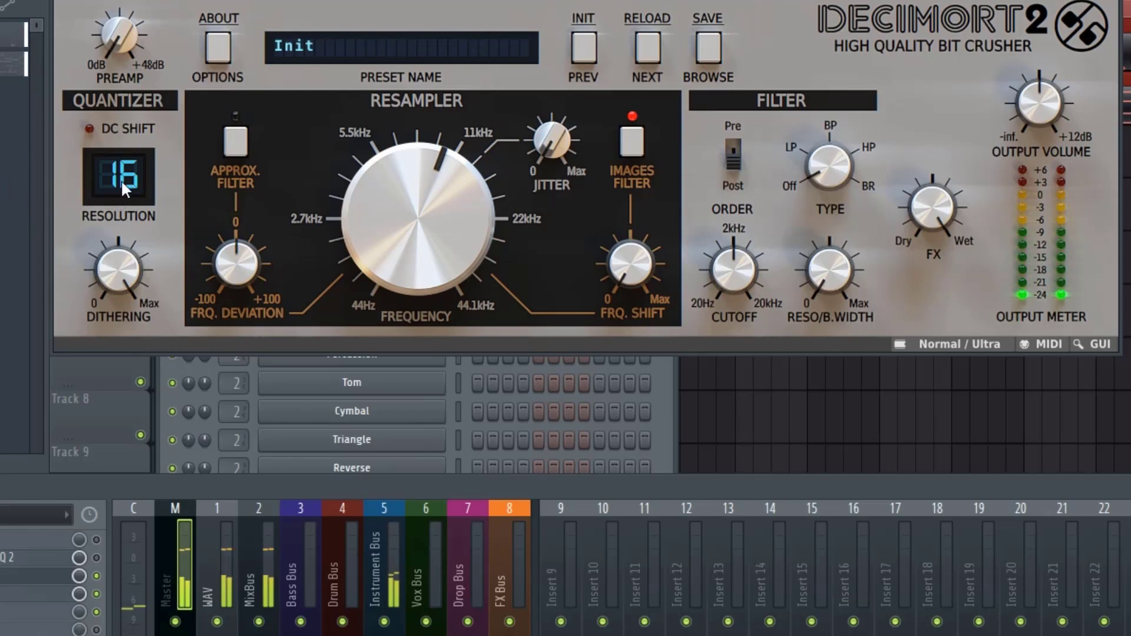
left_click_drag(116, 198, 129, 268)
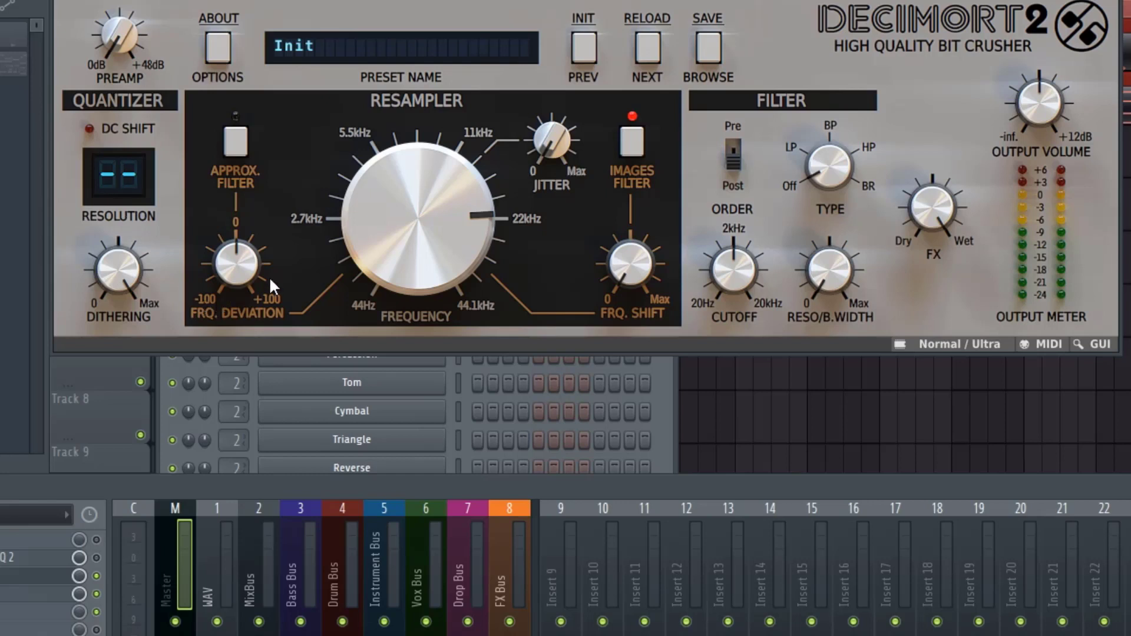
- Set the quantizer resolution to 6, lower the resampler frequency to just under 11 kHz and audition dithering at 0%
left_click_drag(118, 175, 146, 344)
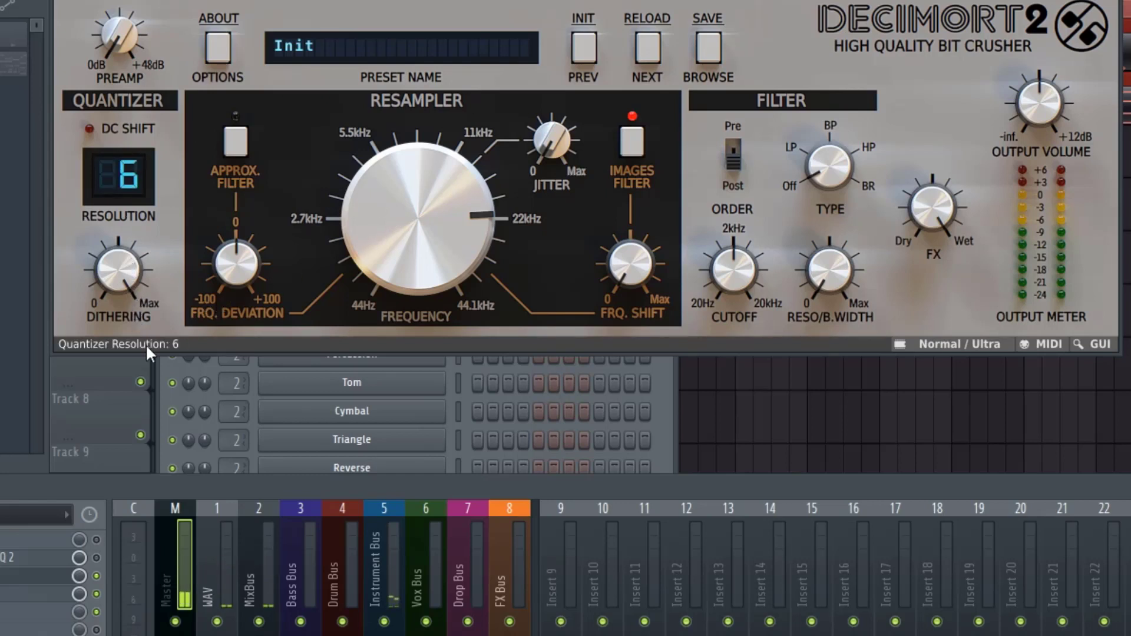
left_click_drag(366, 275, 427, 272)
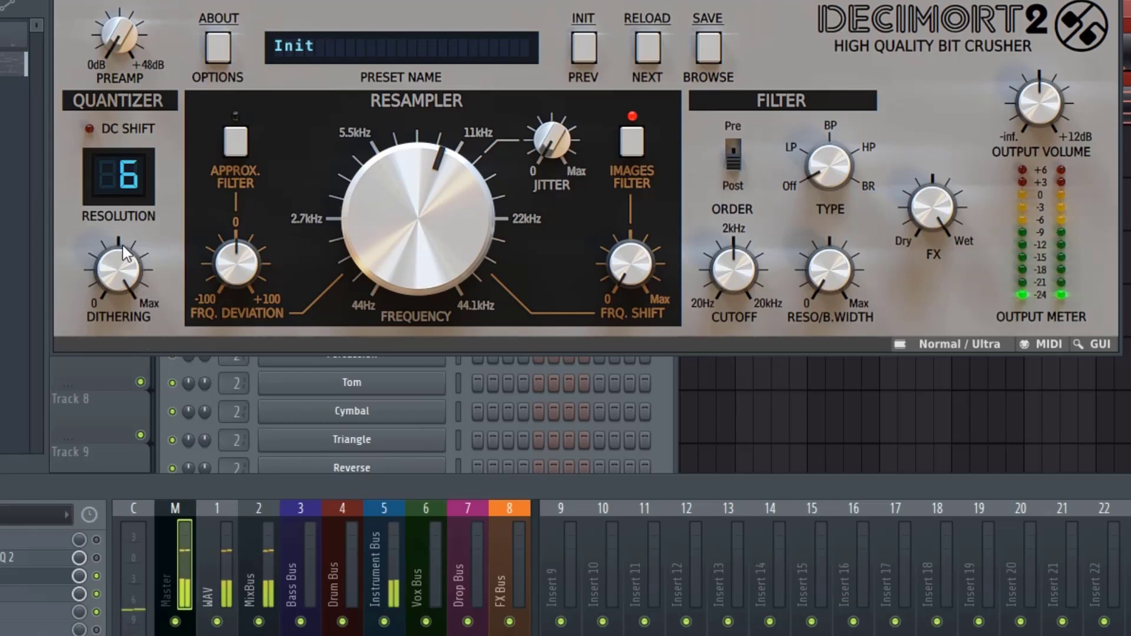
left_click_drag(114, 269, 201, 62)
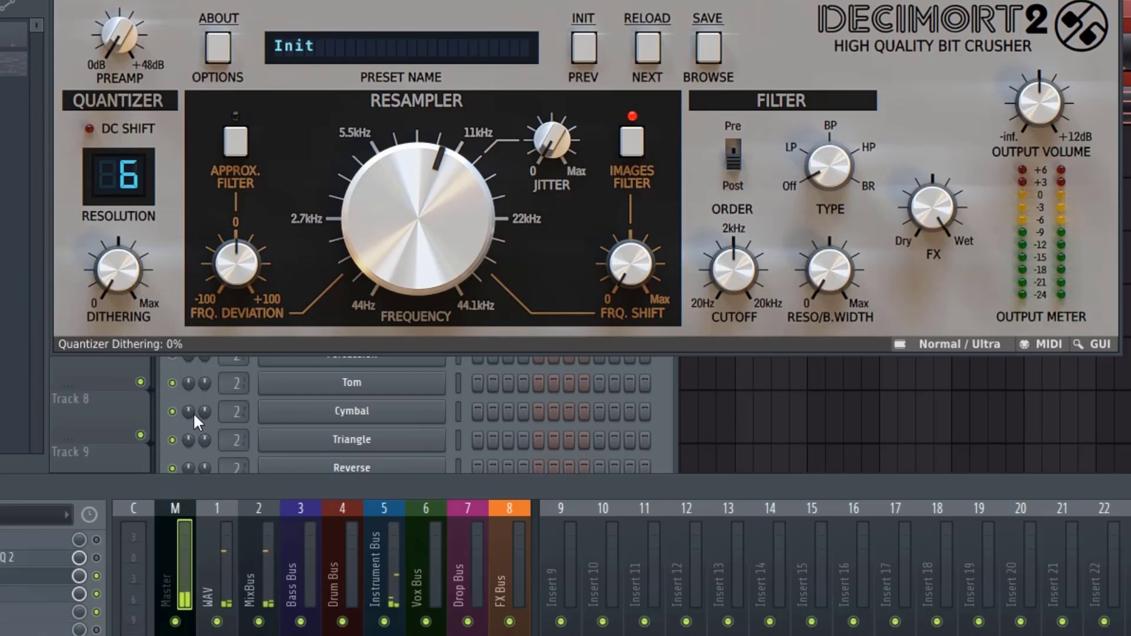
left_click_drag(213, 100, 87, 80)
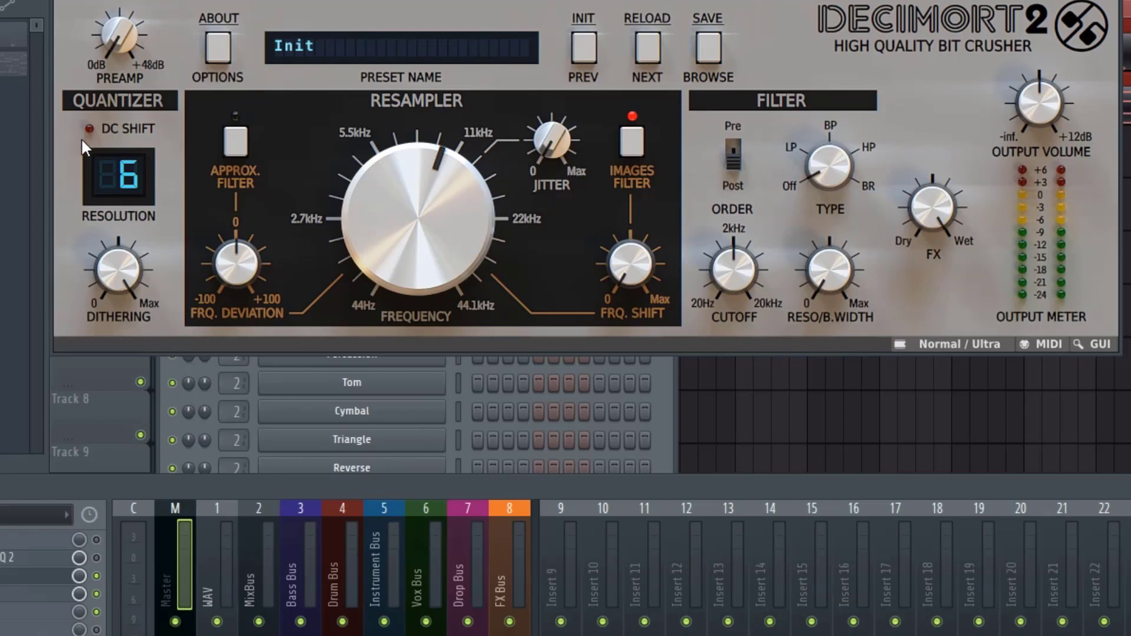
- Toggle the quantizer's DC shift on and off and try the preamp control
left_click(130, 134)
left_click(122, 125)
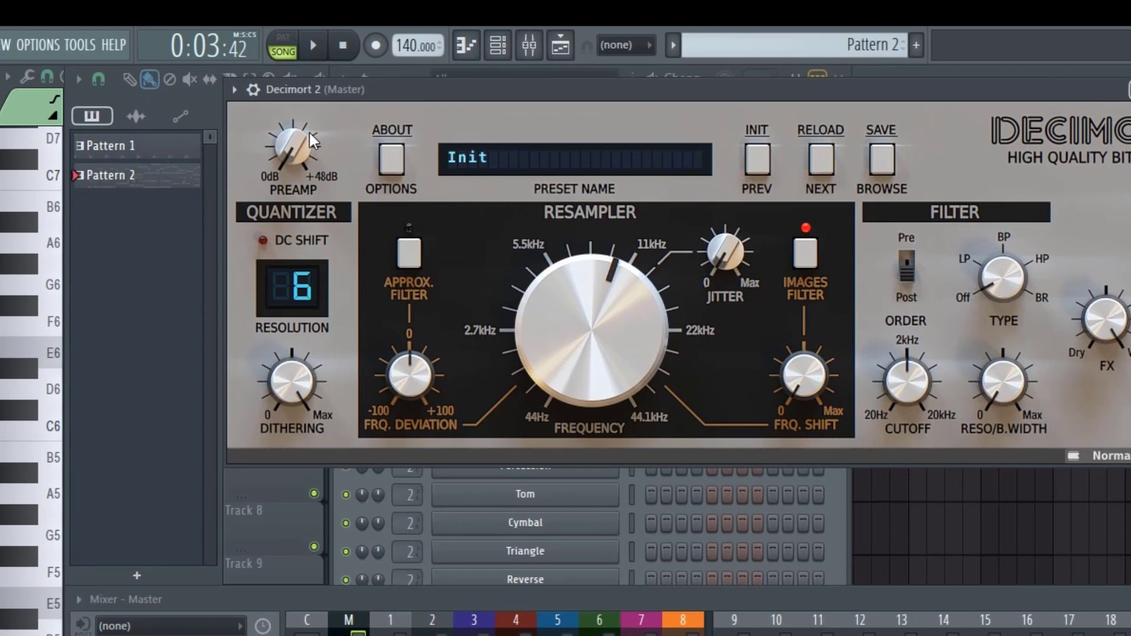
left_click_drag(285, 147, 257, 153)
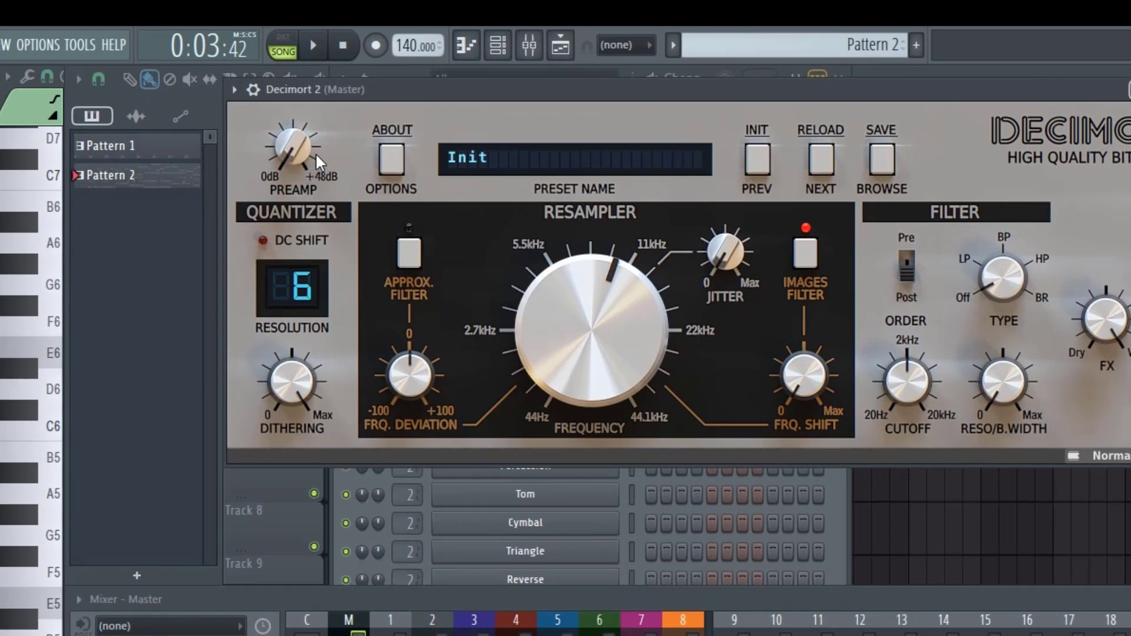
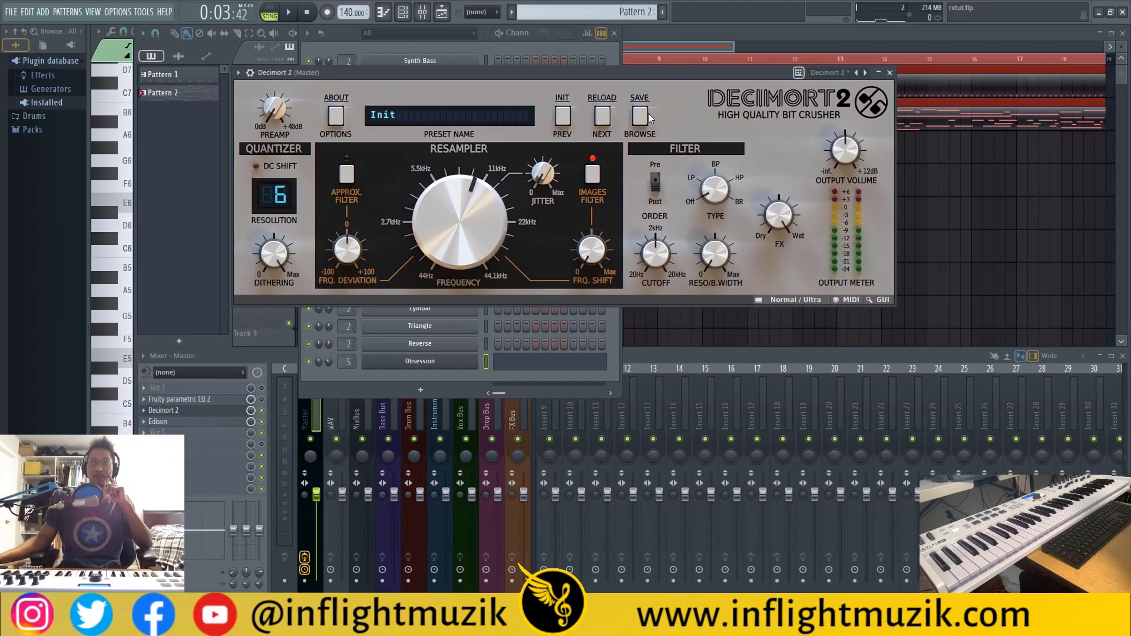
- Browse Decimort 2's presets, load SP-1200 (12bit) and lower its resampler frequency during playback
left_click(648, 113)
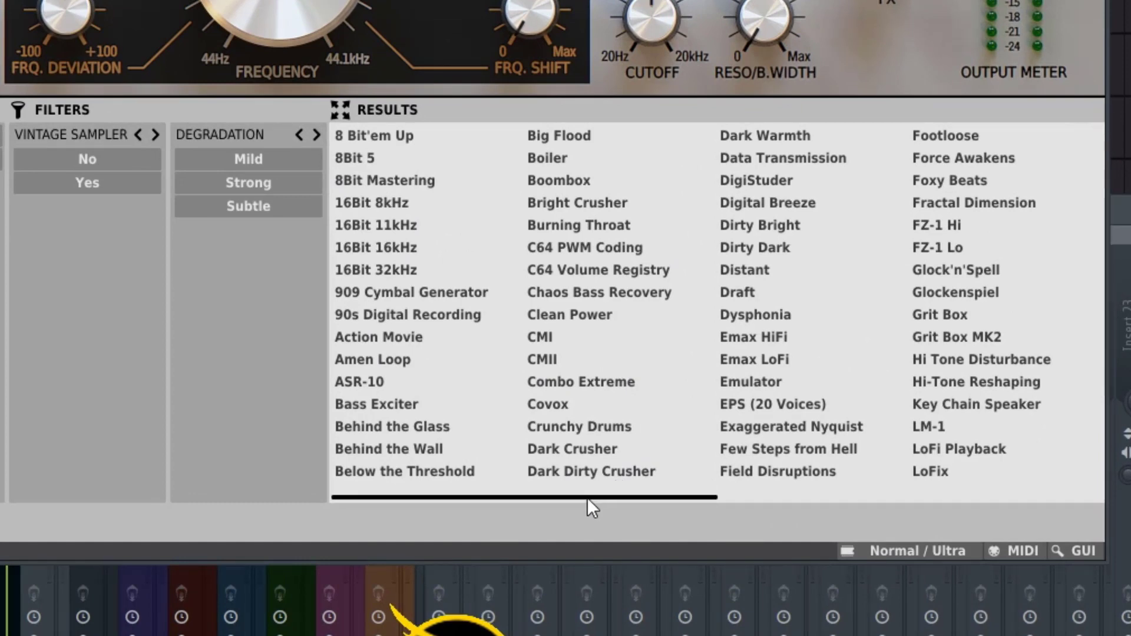
left_click_drag(588, 498, 979, 499)
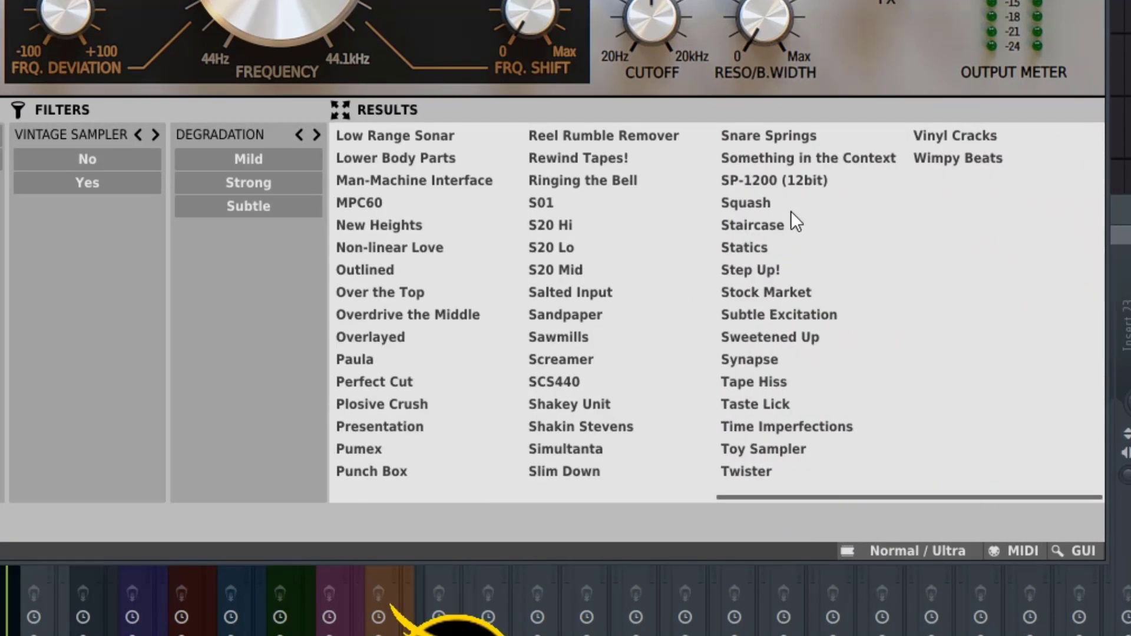
left_click(764, 179)
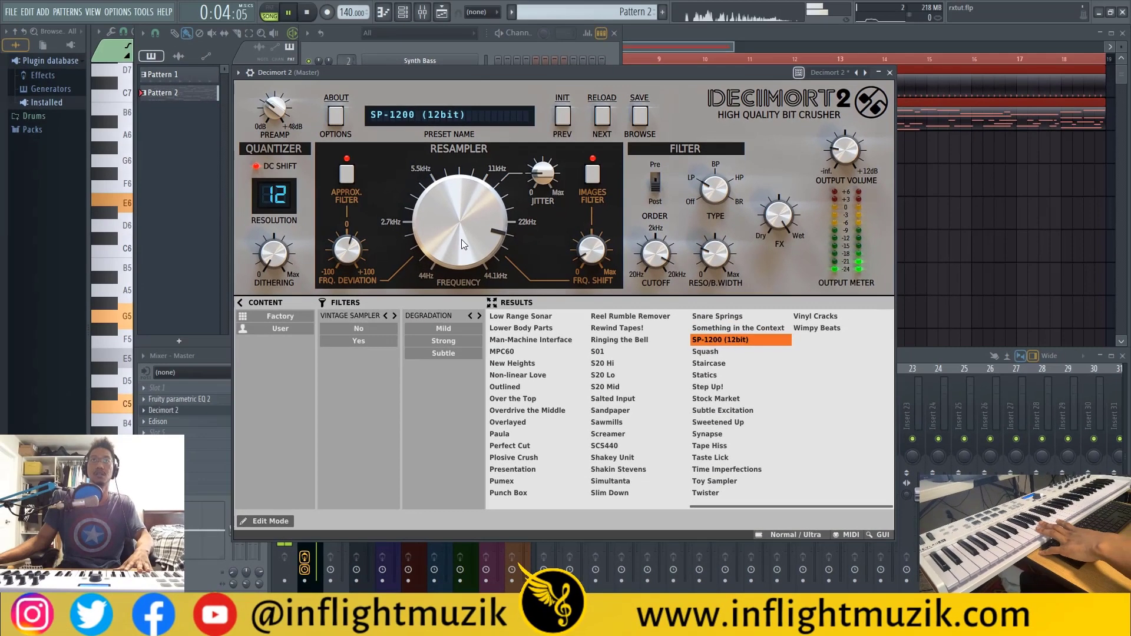
mouse_move(464, 245)
left_mouse_down()
mouse_move(469, 273)
mouse_move(479, 242)
left_mouse_up()
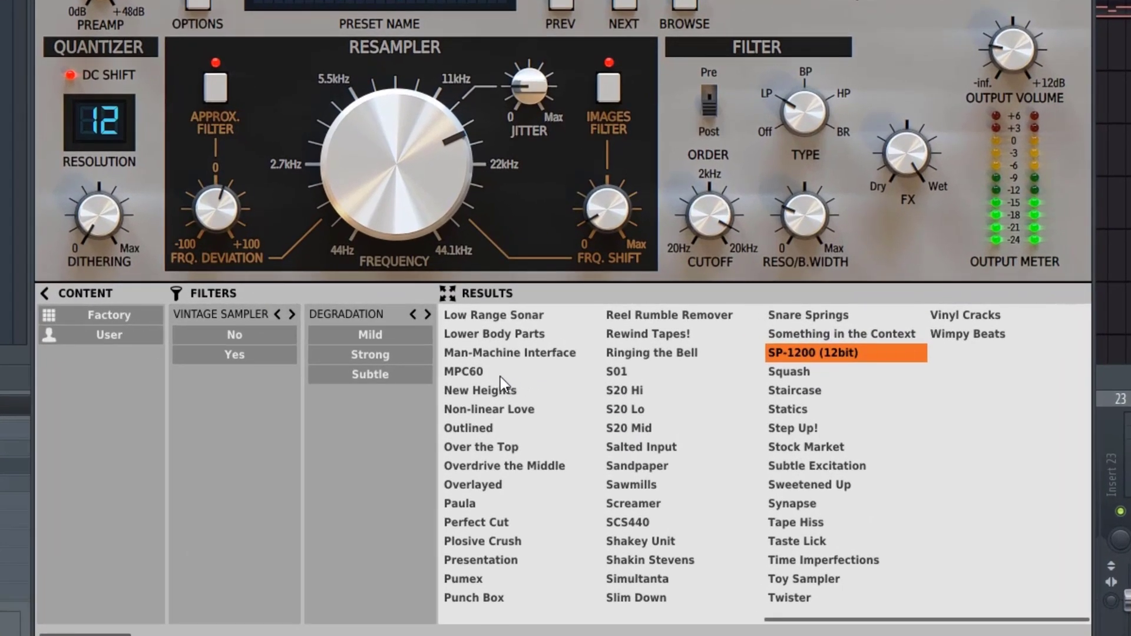
- Load the MPC60 preset, enable its images filter and adjust the resampler frequency during playback
left_click(482, 372)
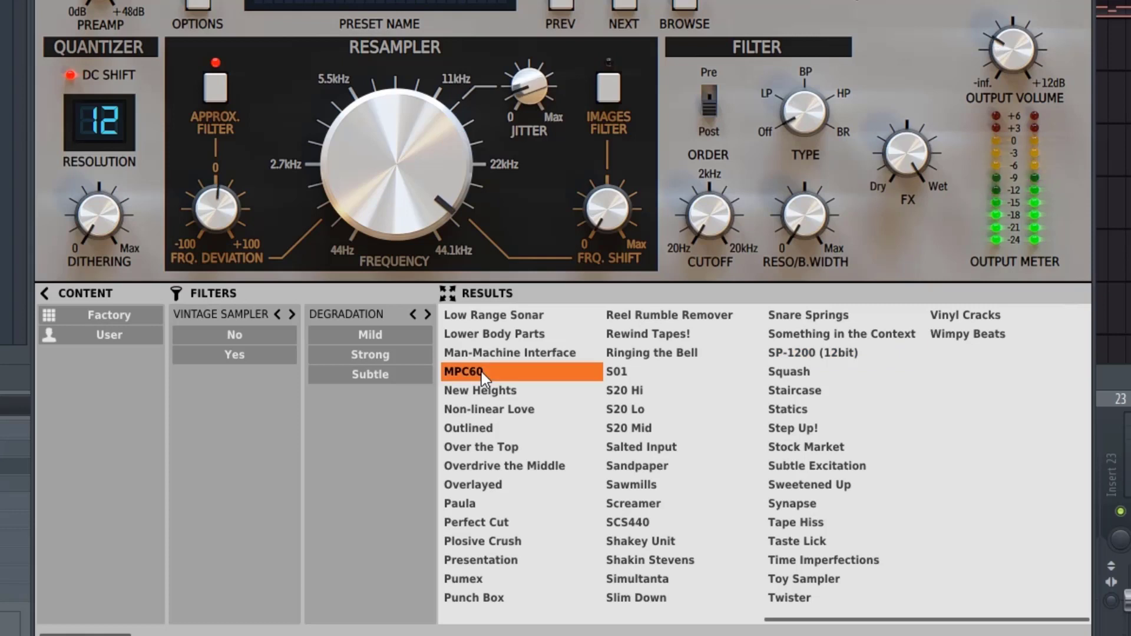
left_click_drag(373, 159, 405, 194)
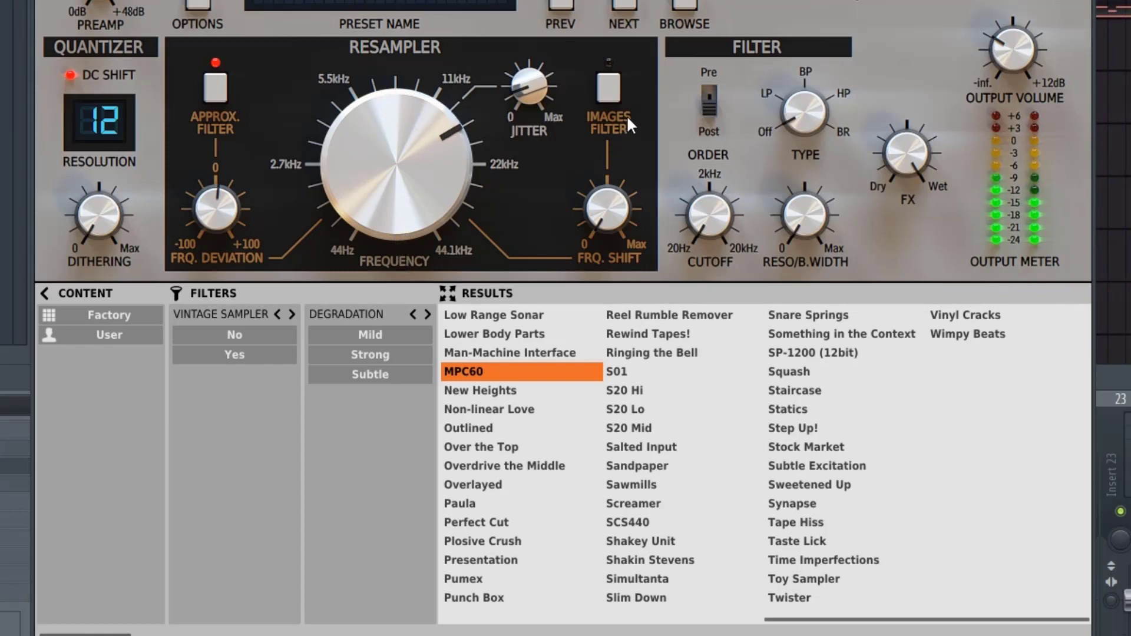
left_click(609, 87)
left_click_drag(438, 153, 472, 121)
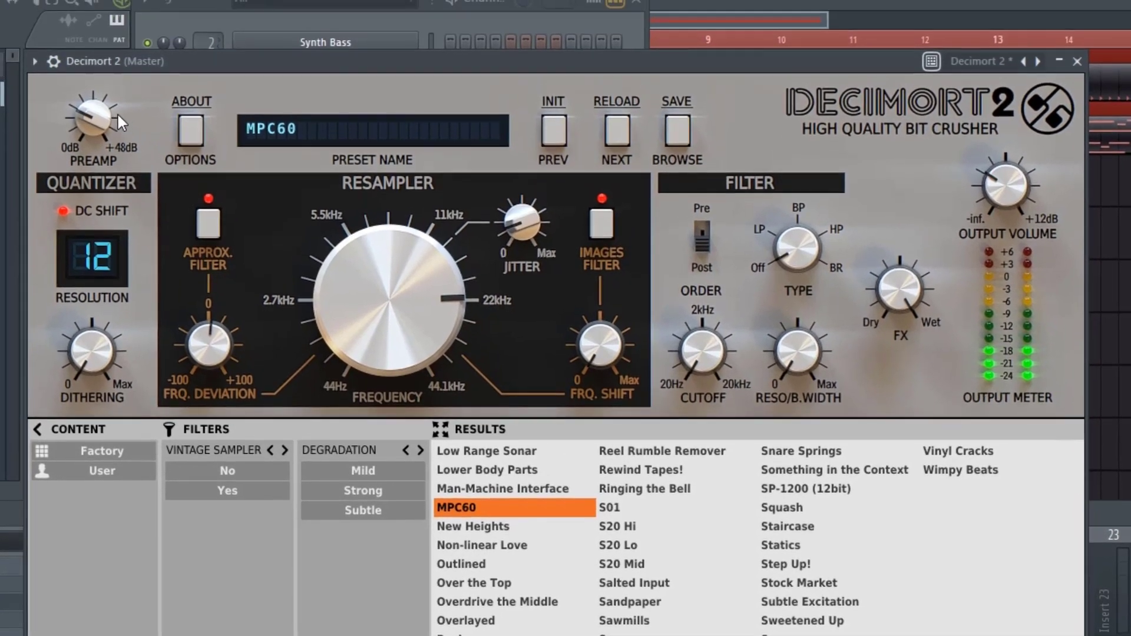
- Audition the MPC60 preset's preamp, resampler frequency and dry/wet FX mix while the song plays
mouse_move(105, 105)
left_mouse_down()
mouse_move(102, 132)
mouse_move(112, 106)
mouse_move(120, 117)
left_mouse_up()
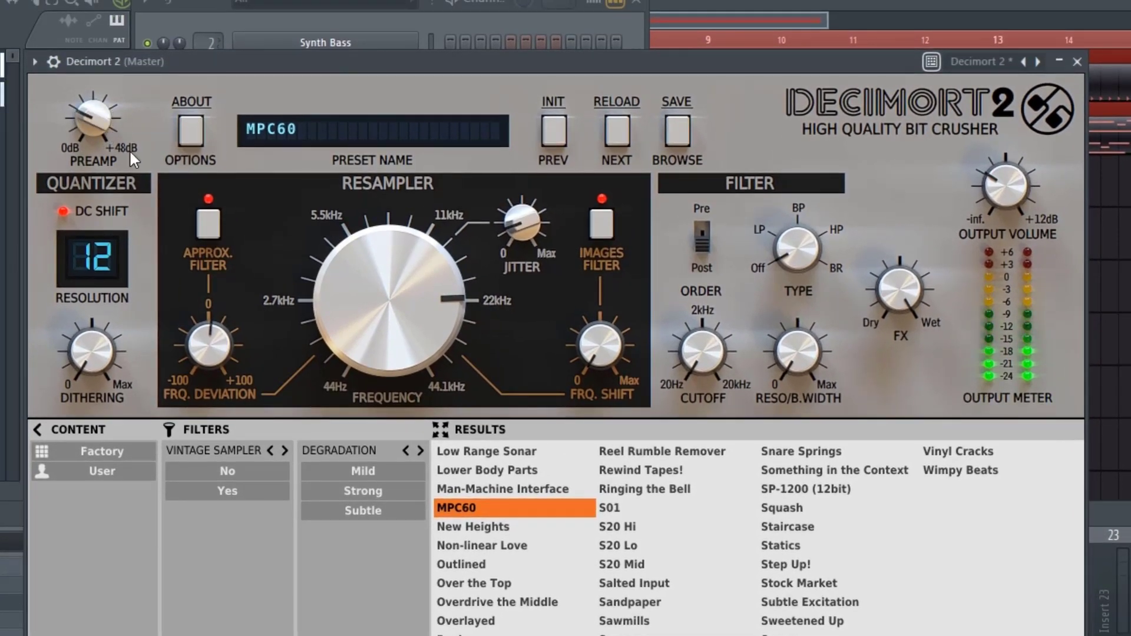
left_click_drag(402, 318, 420, 301)
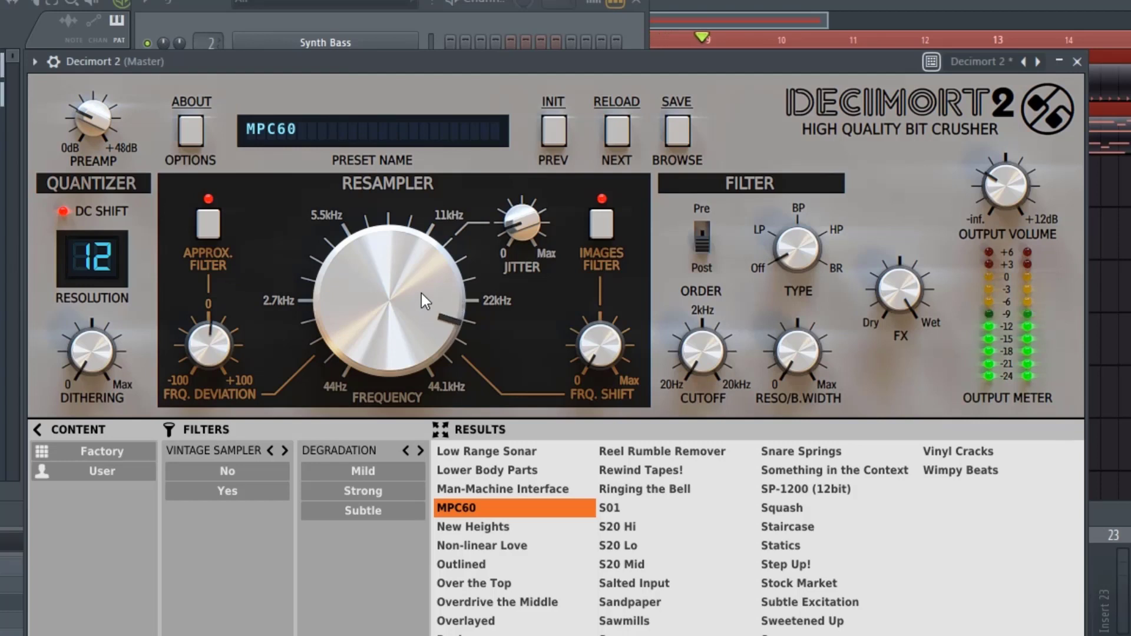
left_click_drag(915, 310, 934, 209)
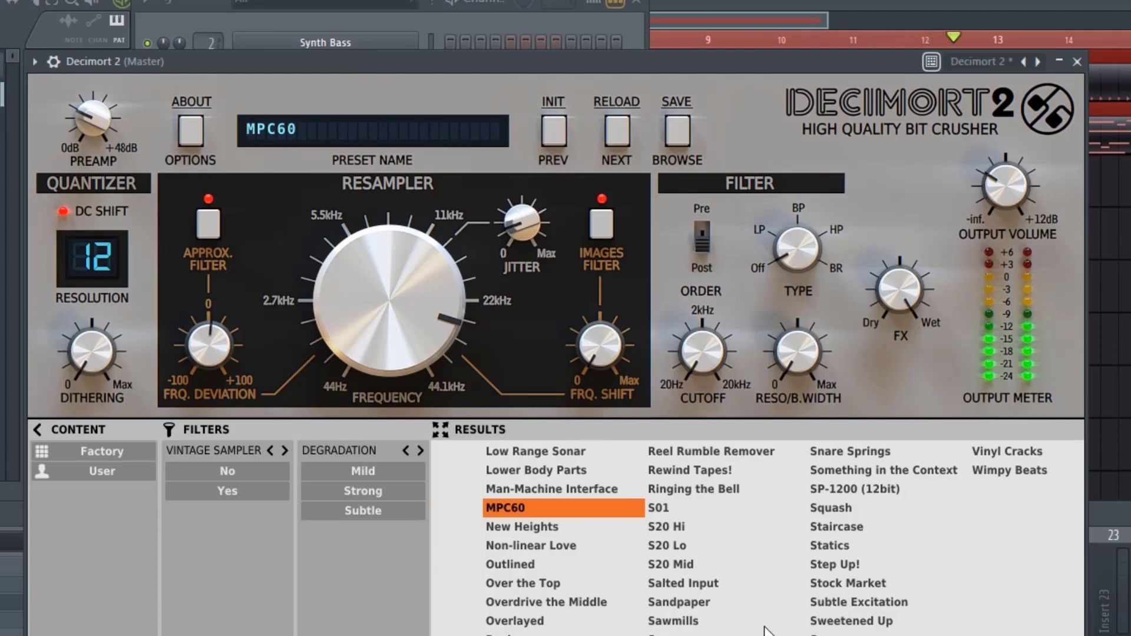
- Load the Emax LoFi preset and filter the preset list to Vintage Sampler: Yes
scroll(714, 549, "up", 5)
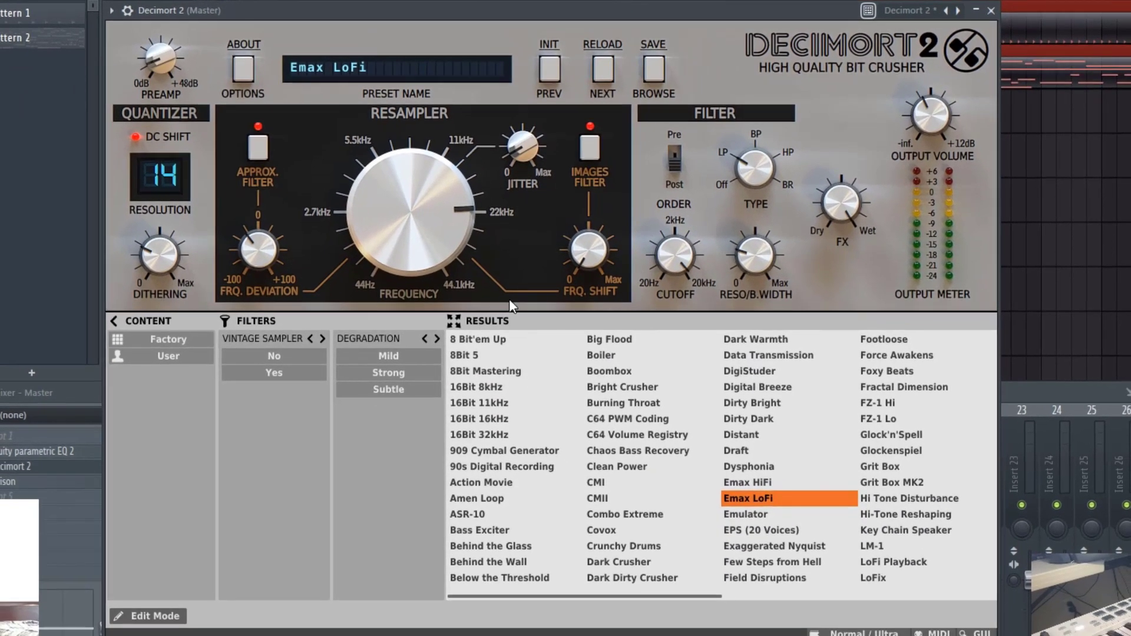
left_click(203, 355)
left_click(265, 369)
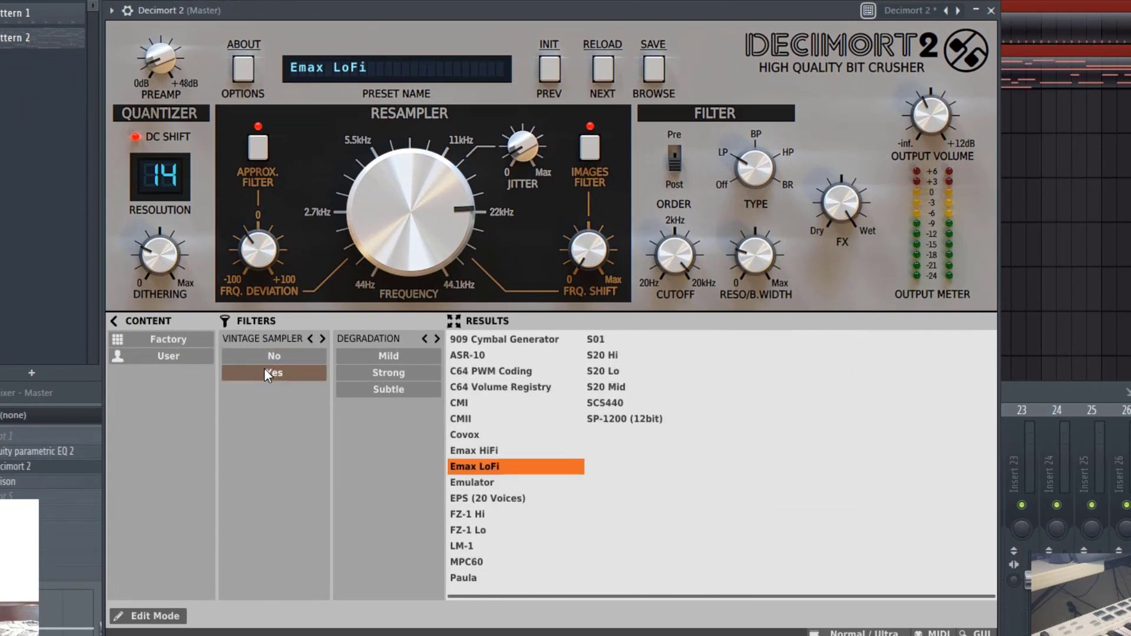